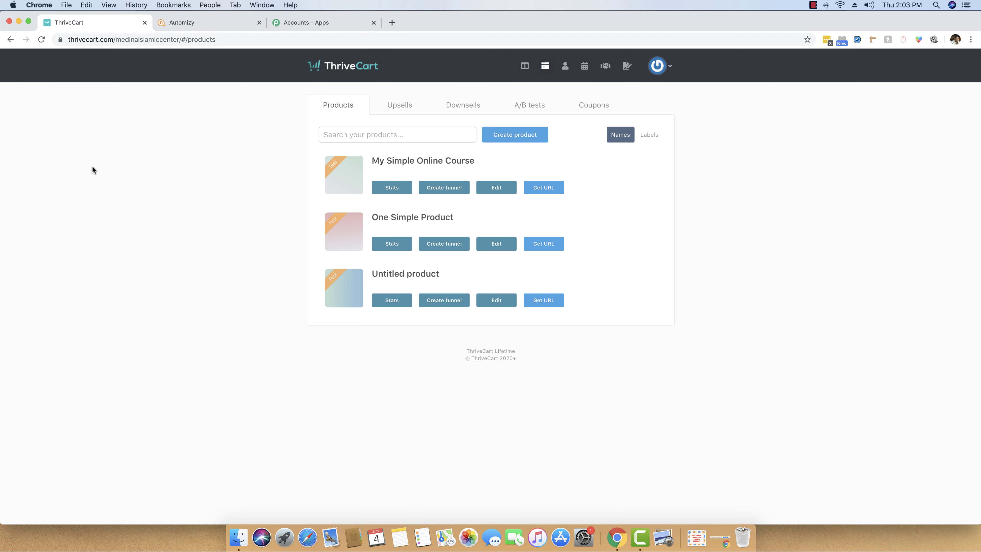
Compare the empty Automizy contacts list with the ThriveCart products list.
click(190, 22)
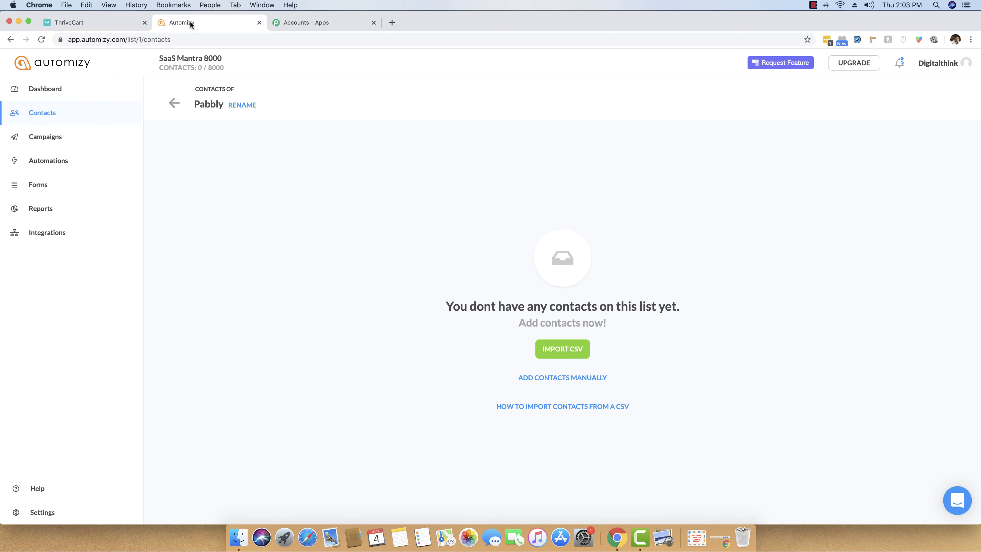
click(85, 21)
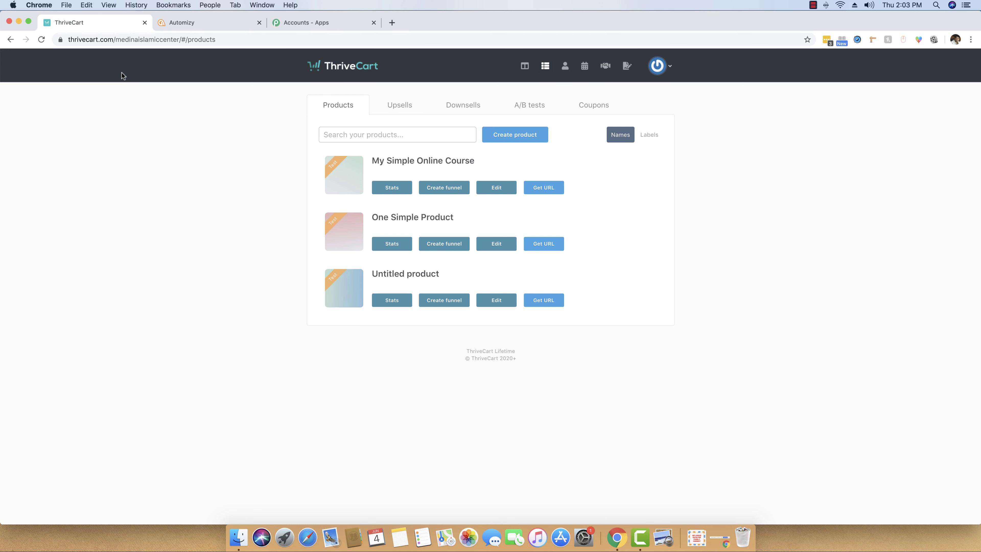
click(176, 24)
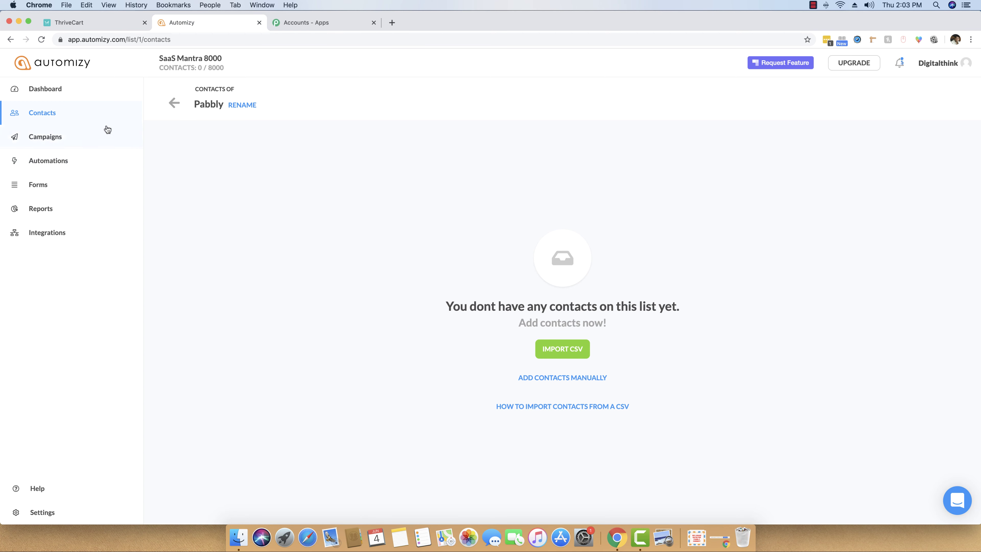
click(92, 26)
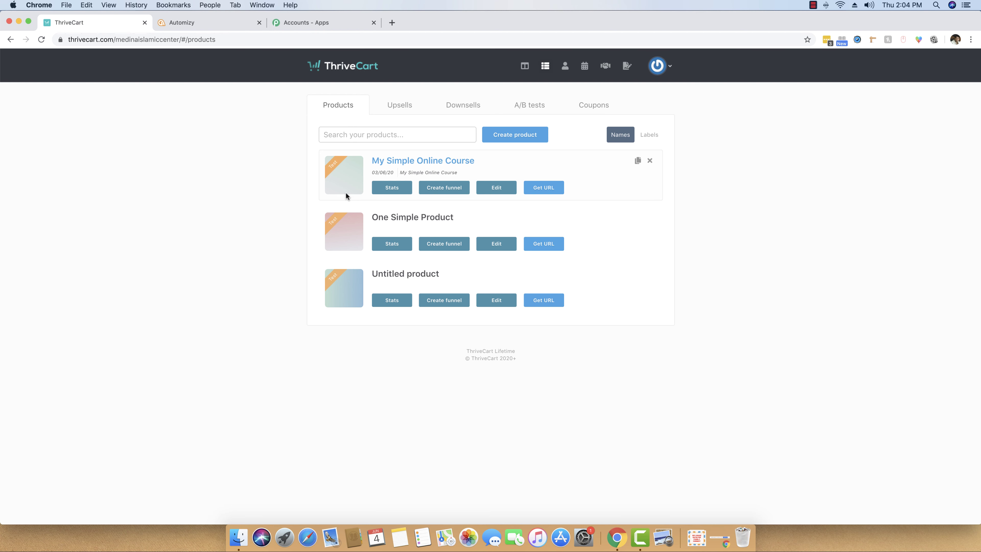
Open My Simple Online Course's checkout links and preview its test-mode checkout page in a new tab.
click(550, 191)
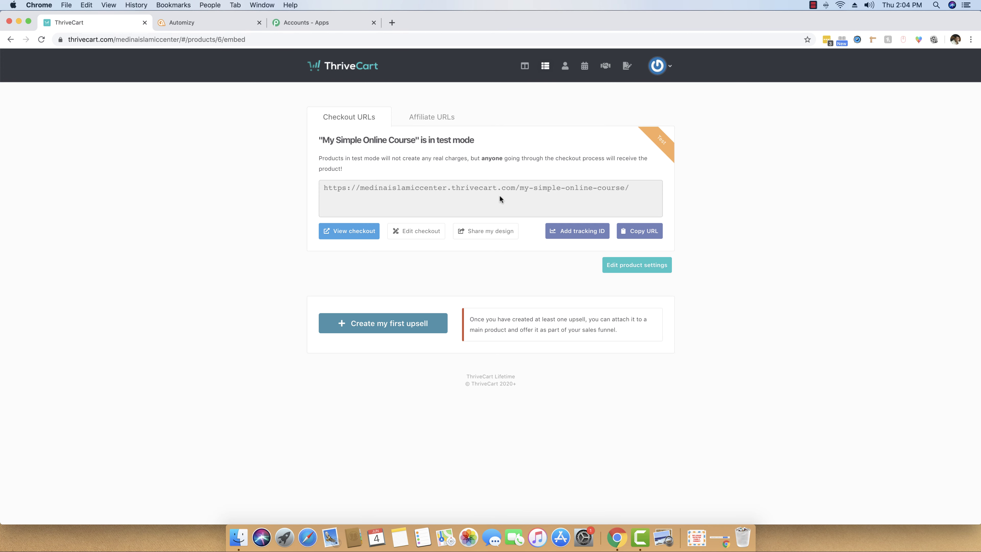
click(339, 233)
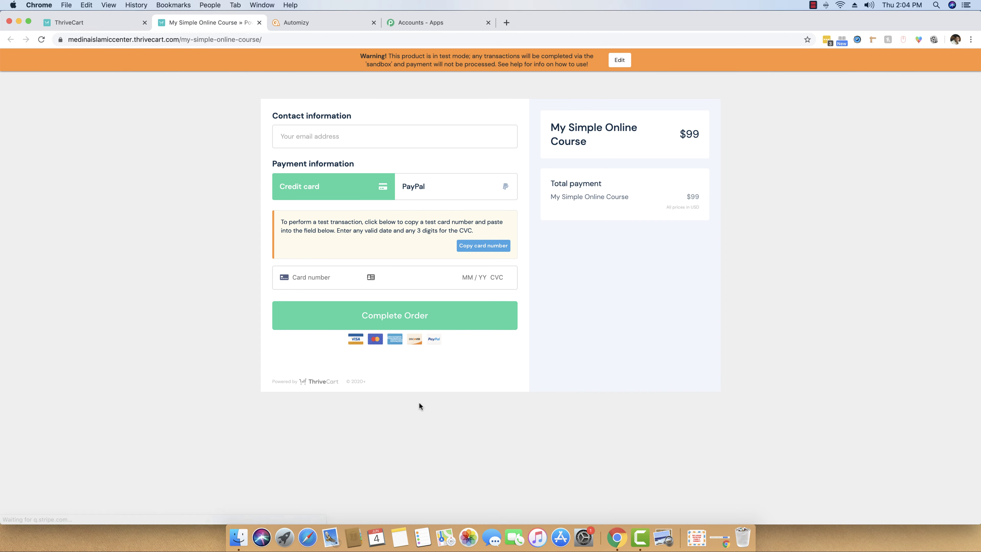
click(107, 22)
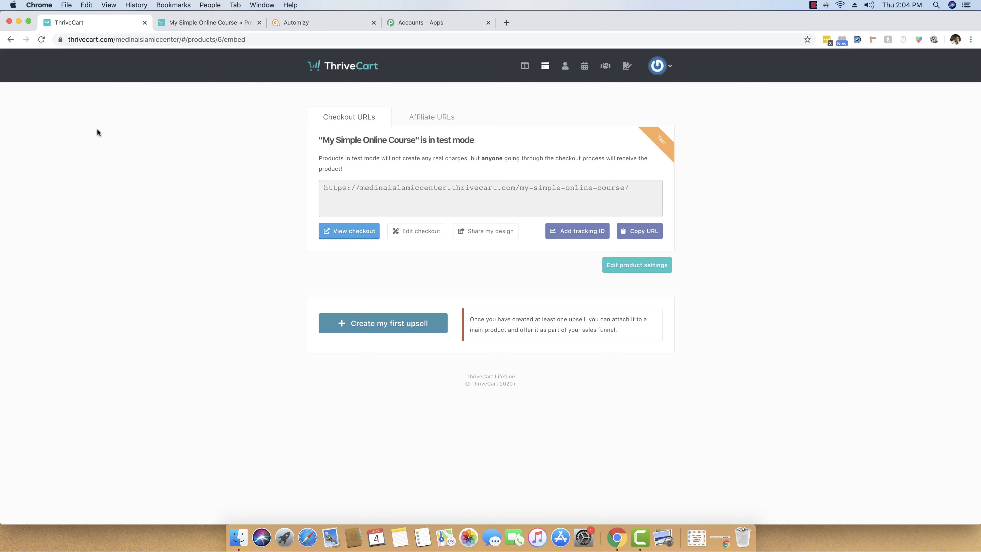
click(213, 27)
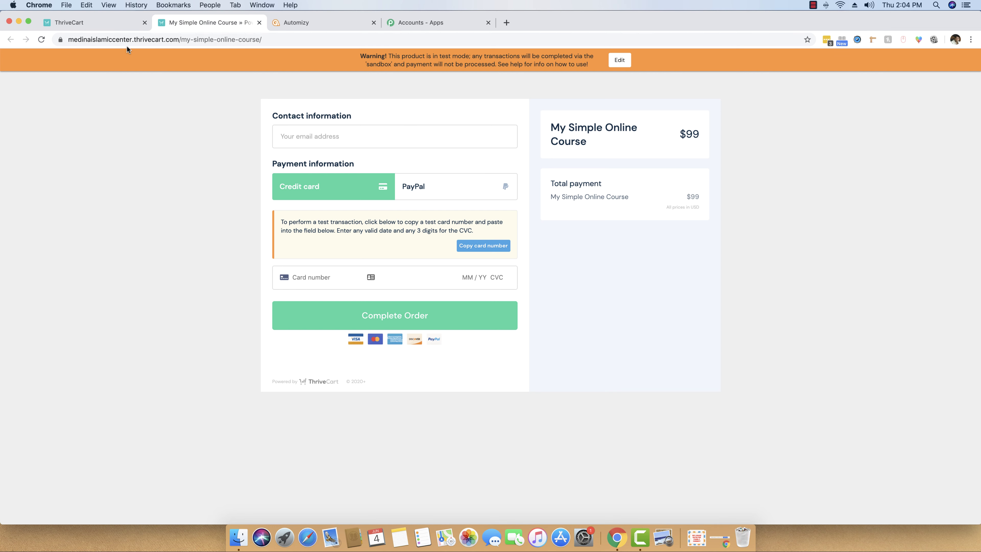
click(85, 23)
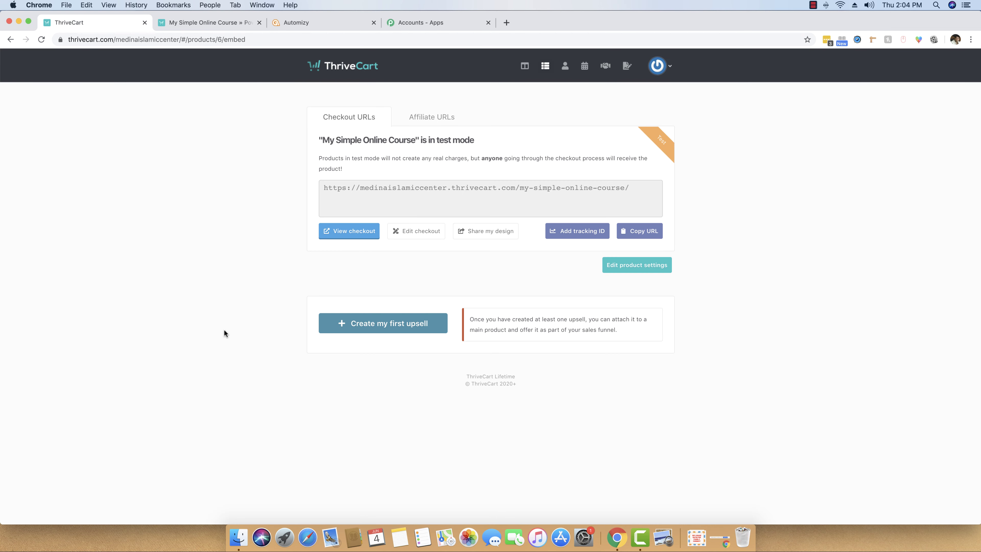
Open ThriveCart's Webhooks & notifications settings under API & webhooks, then go to Pabbly's All Apps page.
click(657, 69)
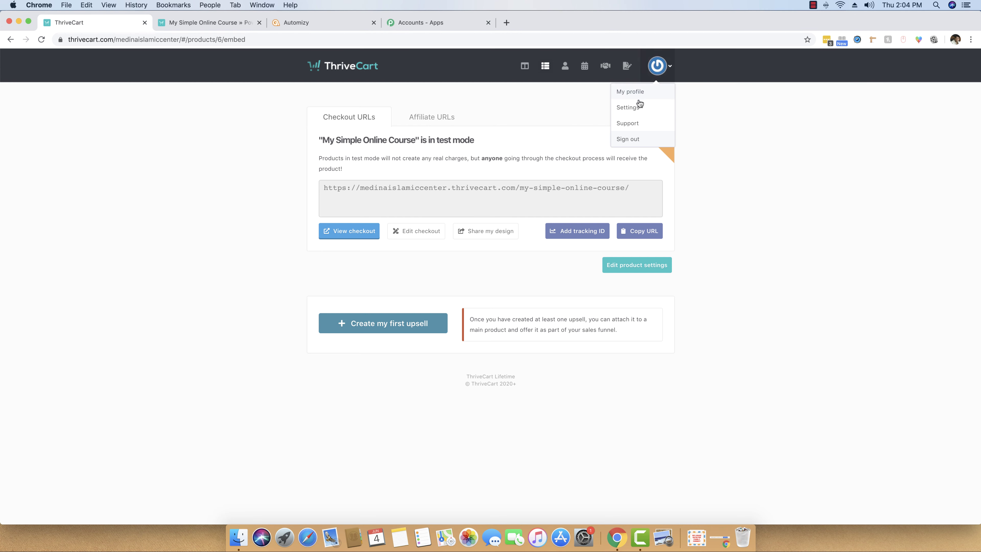
click(628, 107)
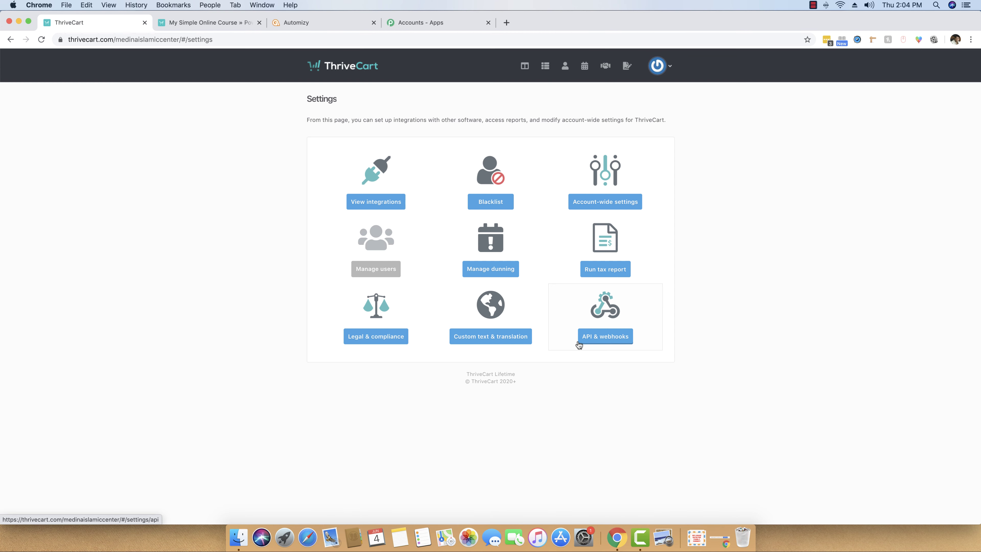
click(594, 336)
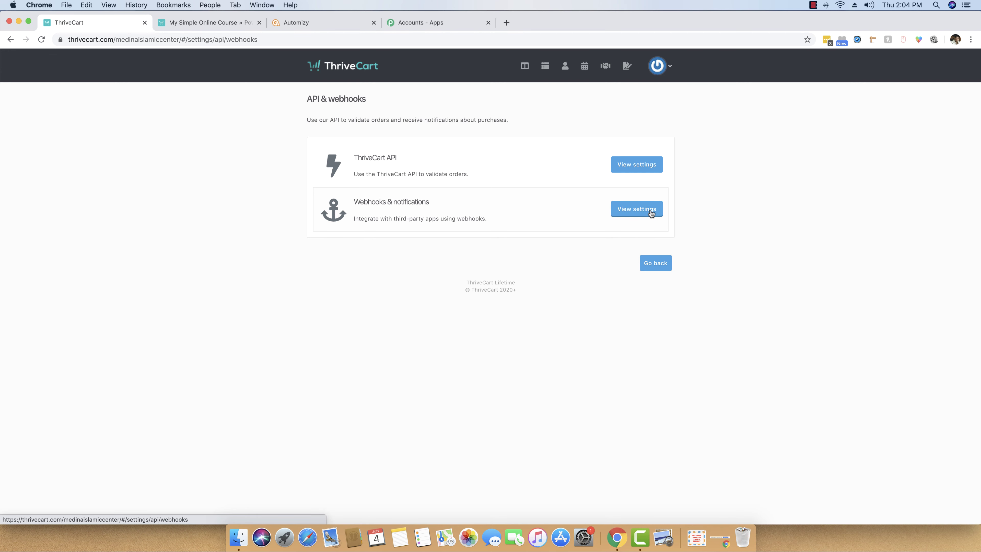
click(636, 210)
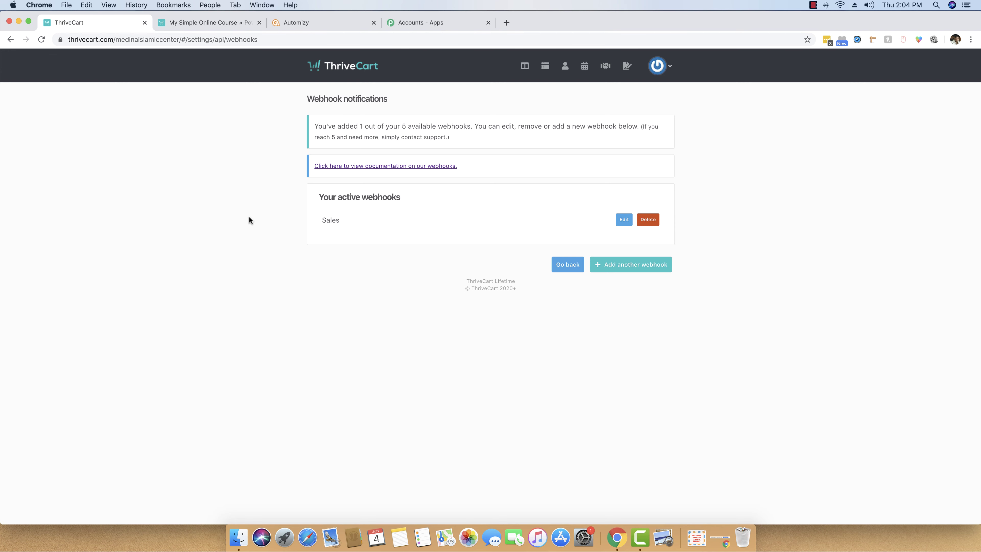
click(439, 24)
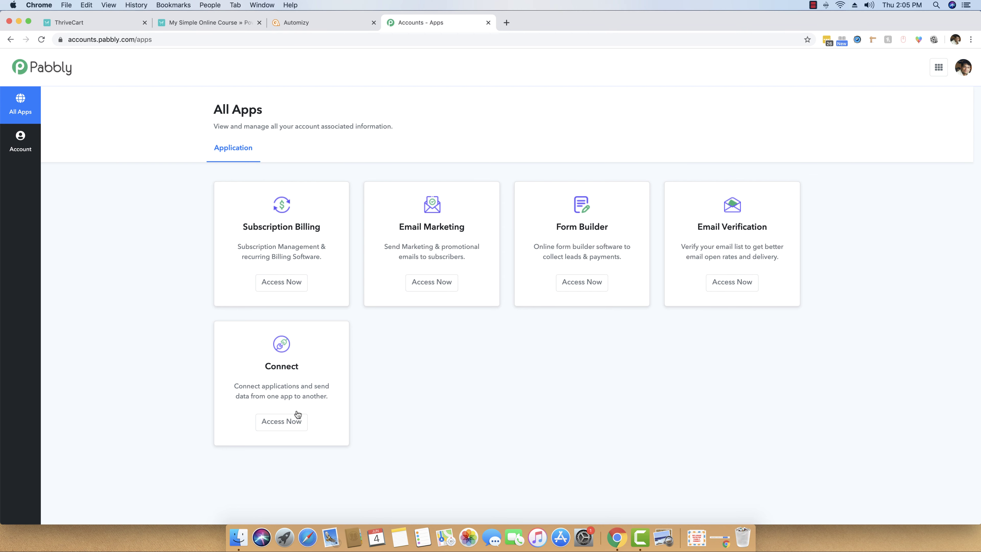
Launch Pabbly Connect and save a new webhook-triggered workflow named 'ThriveCart to Automizy'.
click(291, 425)
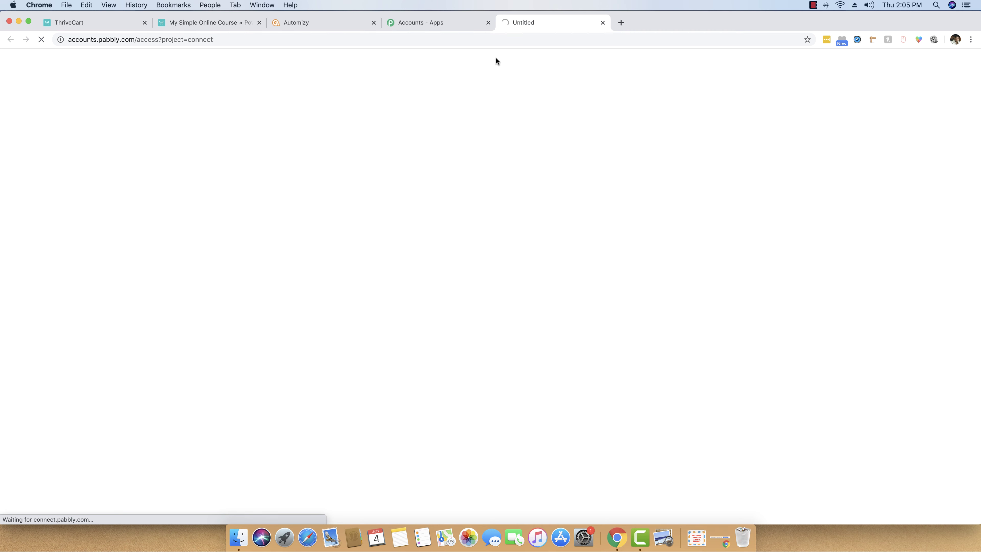
click(488, 23)
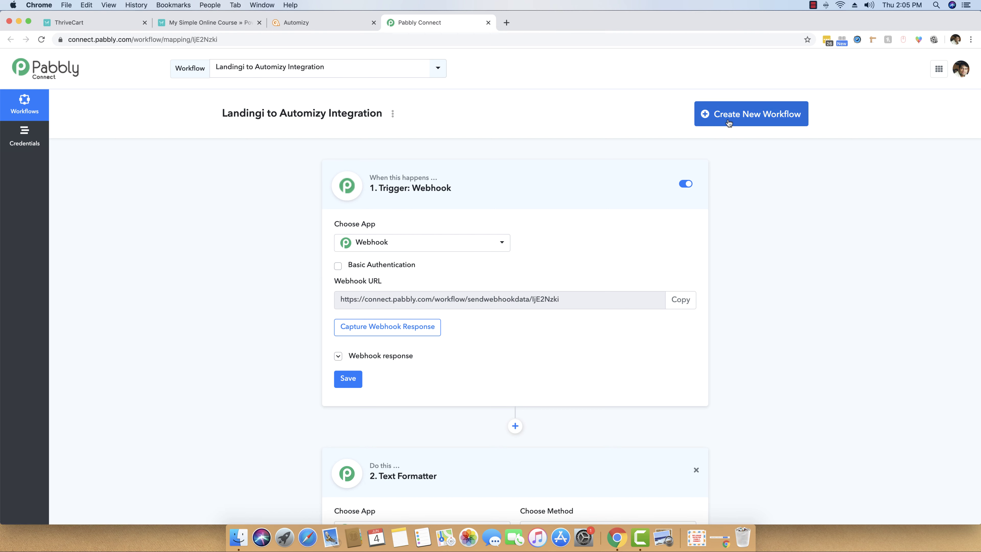
click(775, 121)
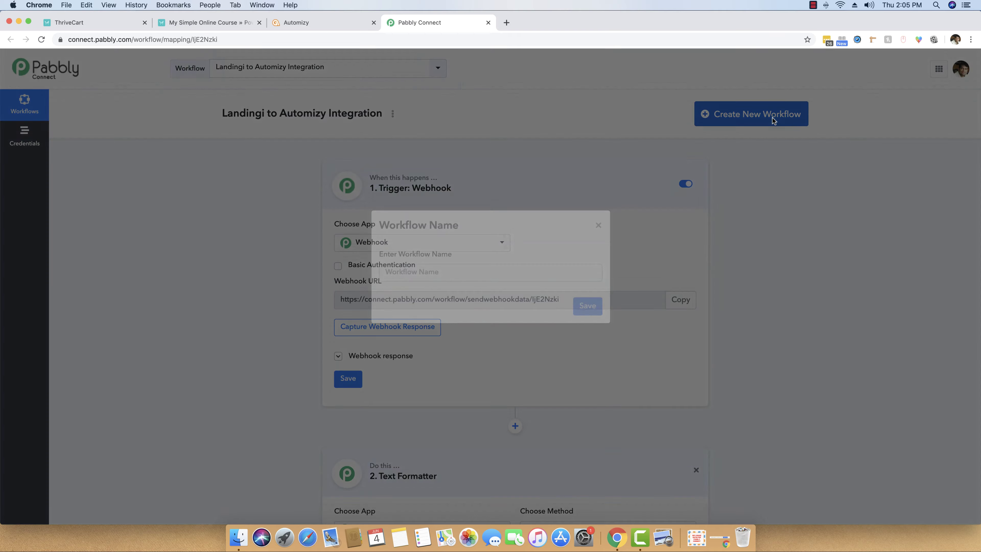
text(Tr)
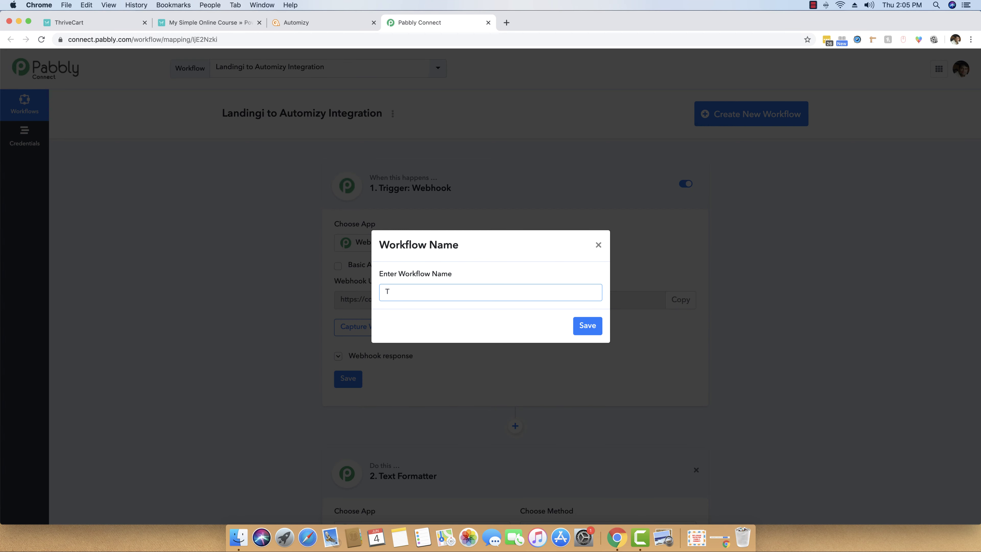
text(hriveCart to Automizy)
double_click(415, 293)
double_click(444, 293)
click(490, 294)
click(592, 326)
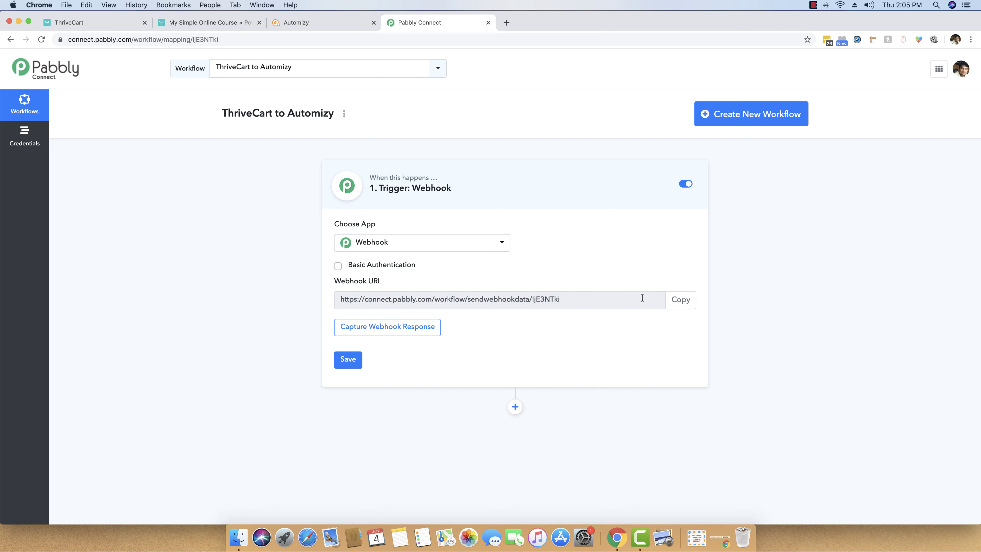
Copy the Pabbly webhook URL and delete ThriveCart's existing Sales webhook.
click(681, 301)
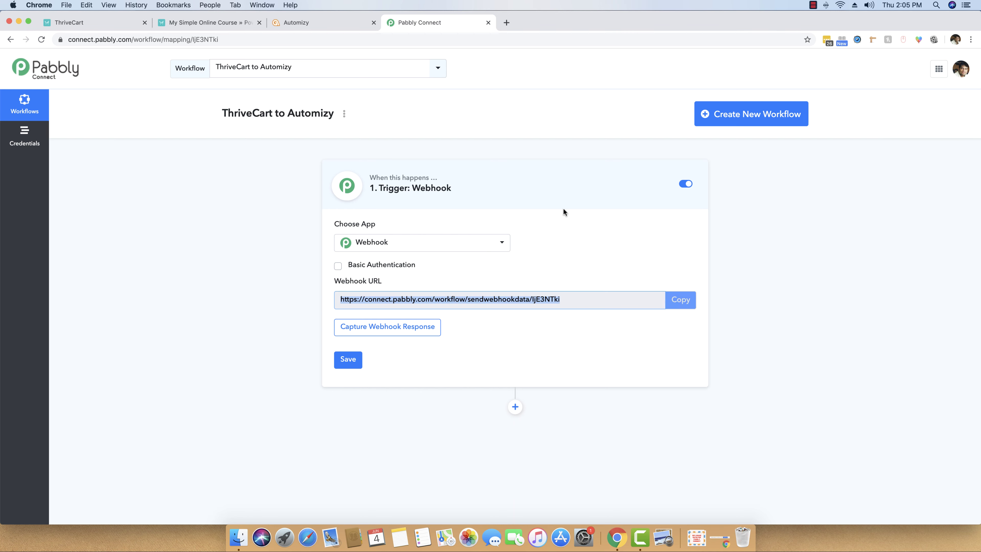
click(105, 24)
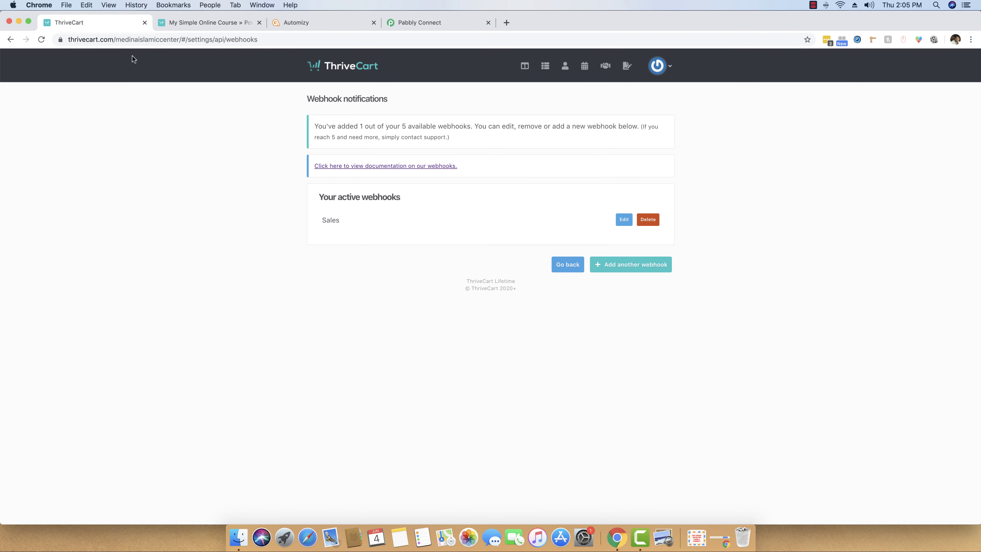
click(648, 221)
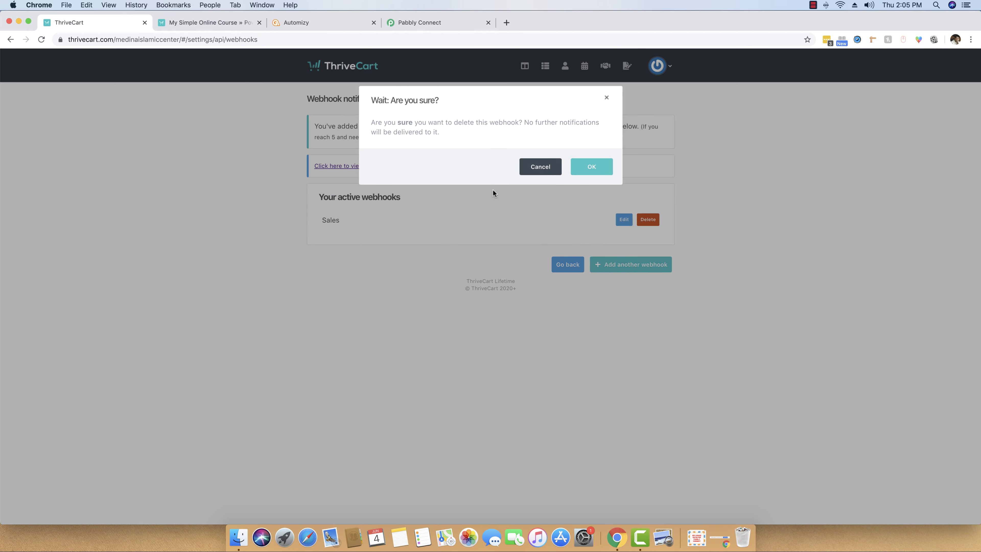
click(591, 167)
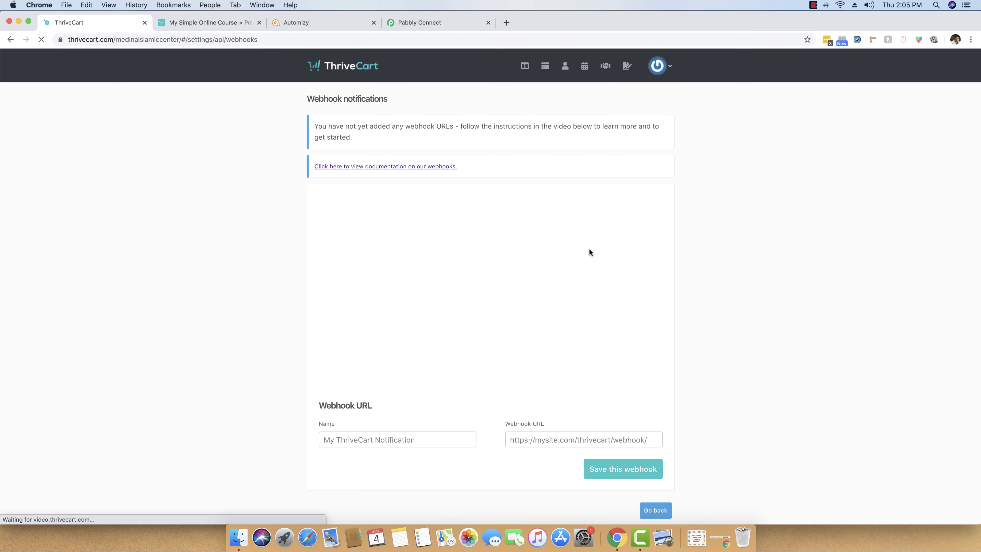
Save a new ThriveCart webhook named 'Sales Notification' with the pasted Pabbly URL.
scroll(493, 301, down, 1)
click(393, 424)
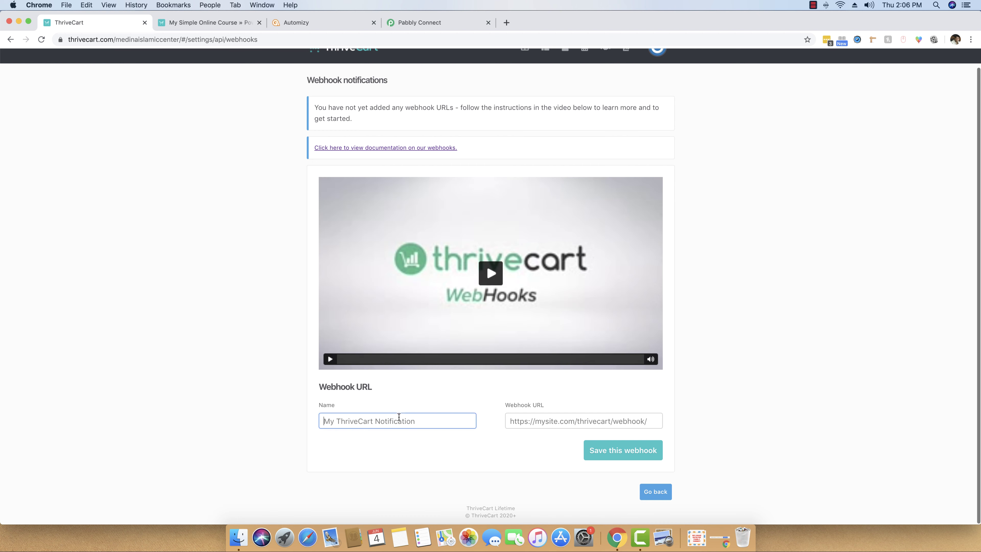
text(Sales Notification)
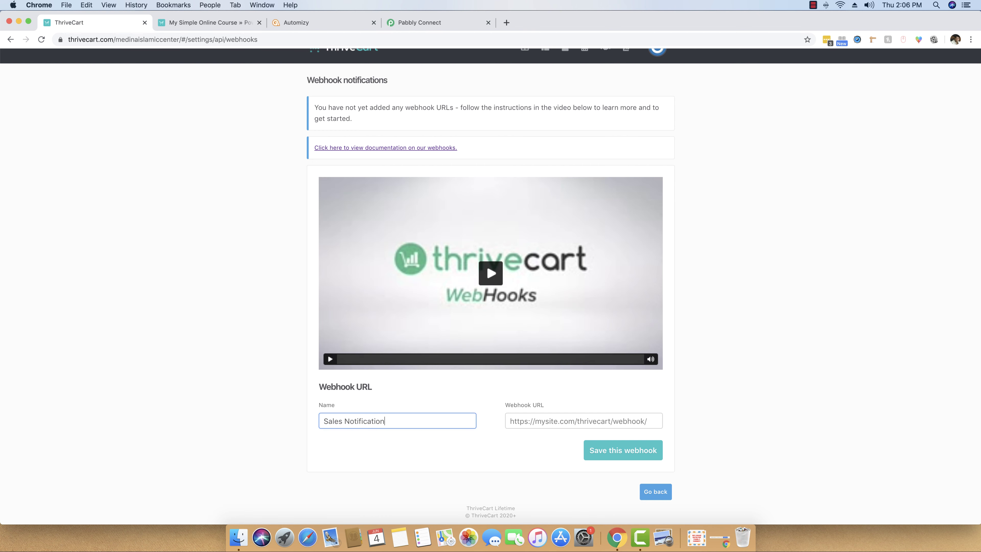
key(Tab)
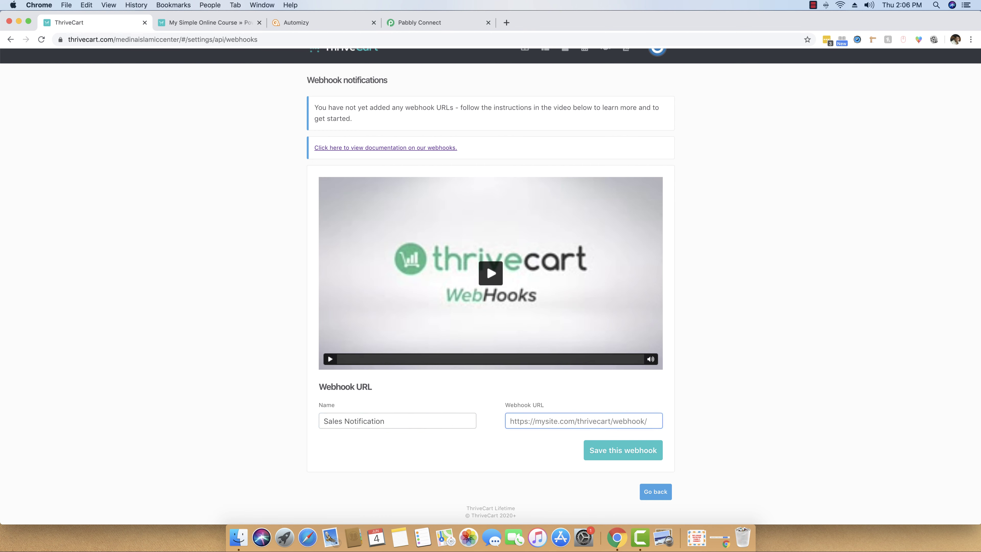
key(super+v)
drag(571, 421, 488, 424)
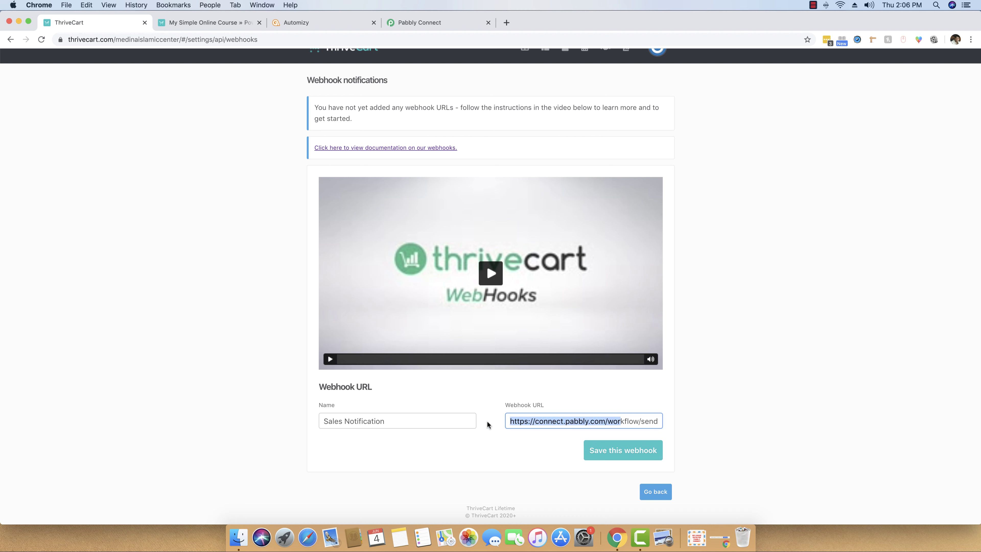
click(540, 422)
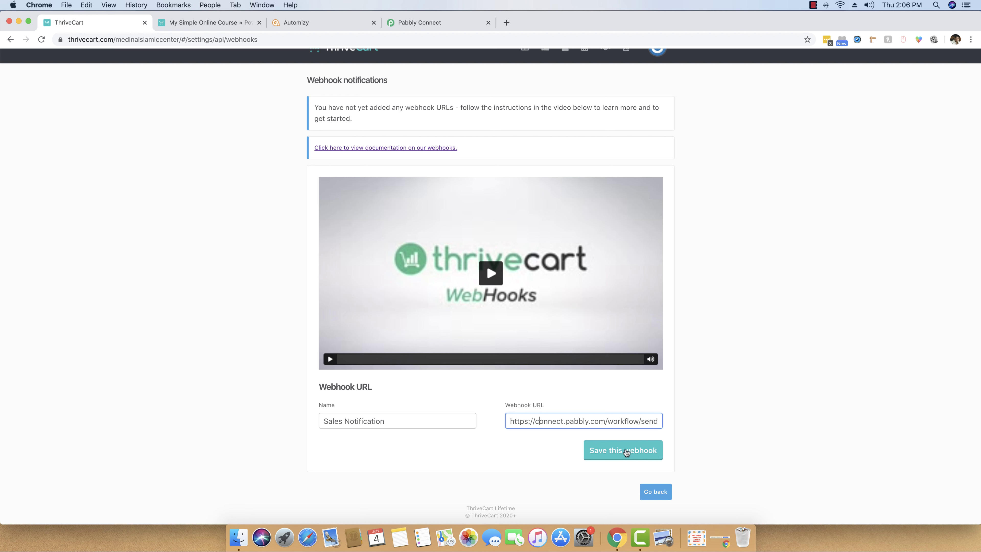
click(627, 451)
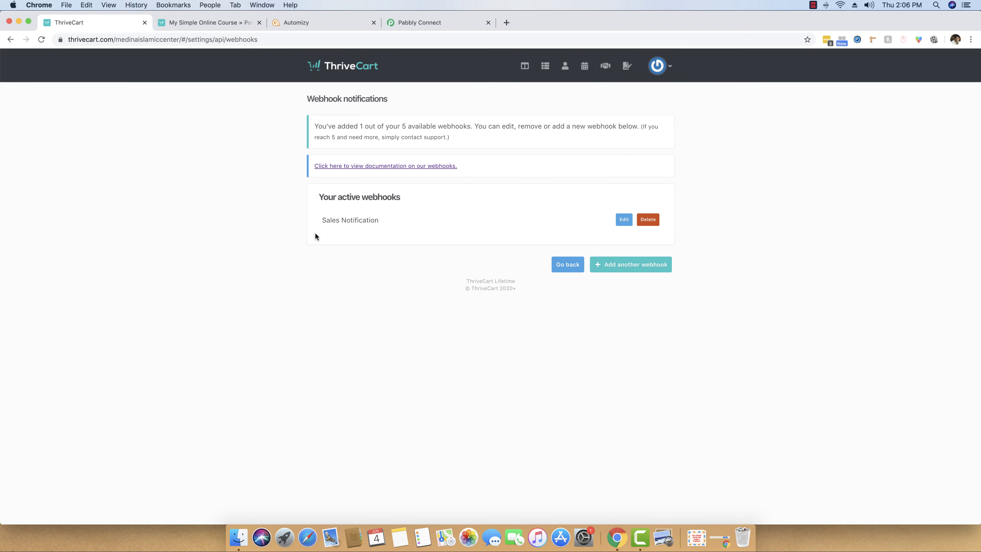
Reload the course checkout page, then start capturing the webhook response in Pabbly Connect.
click(211, 23)
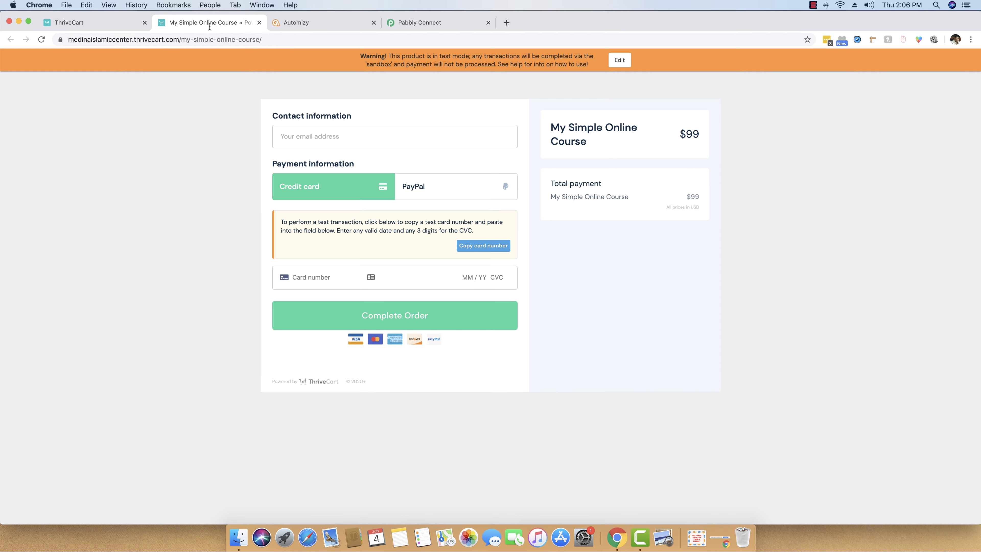
click(205, 39)
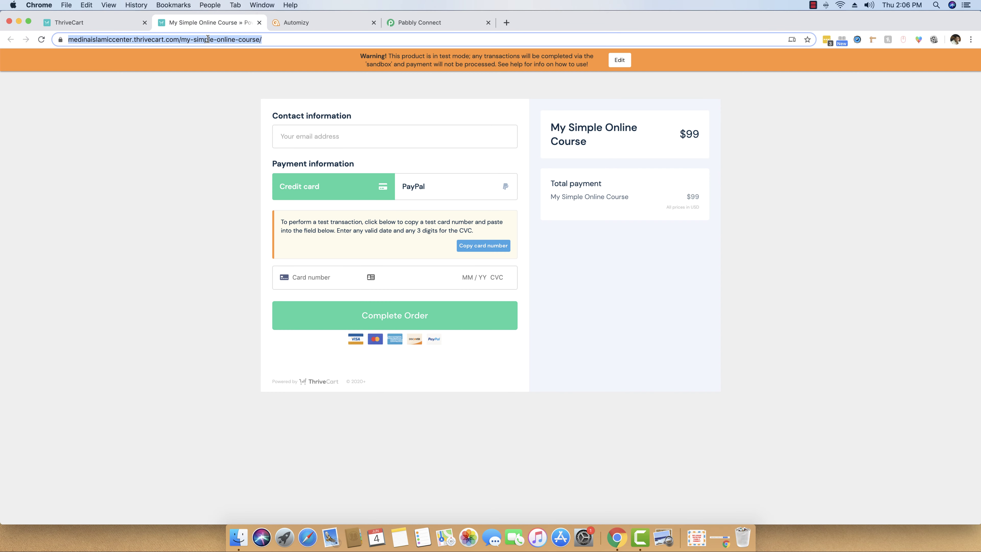
key(Return)
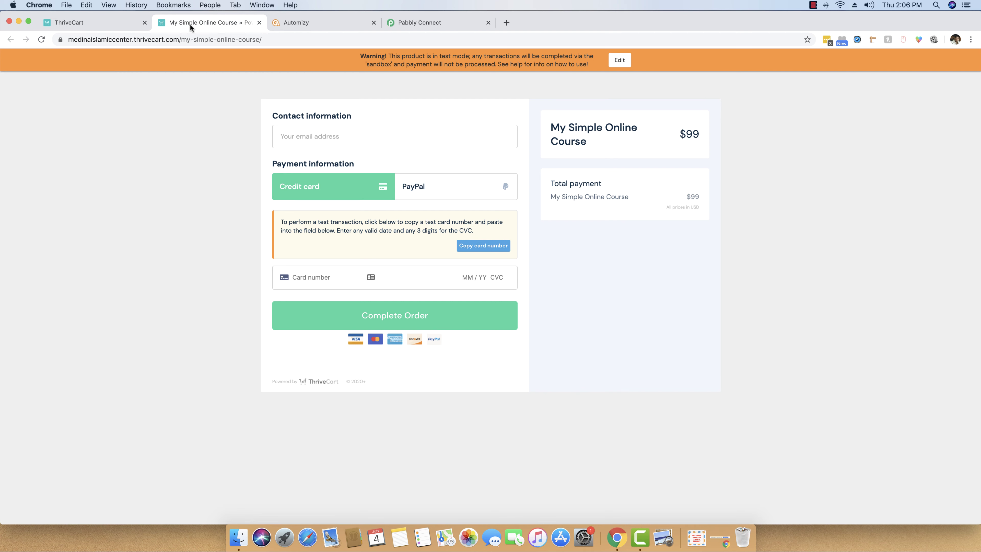
drag(427, 22, 315, 23)
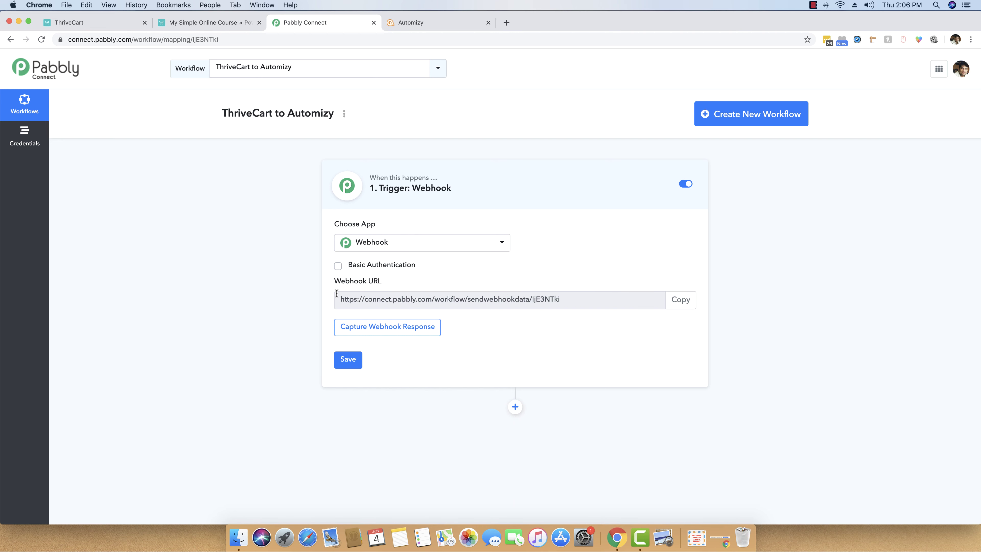
click(352, 328)
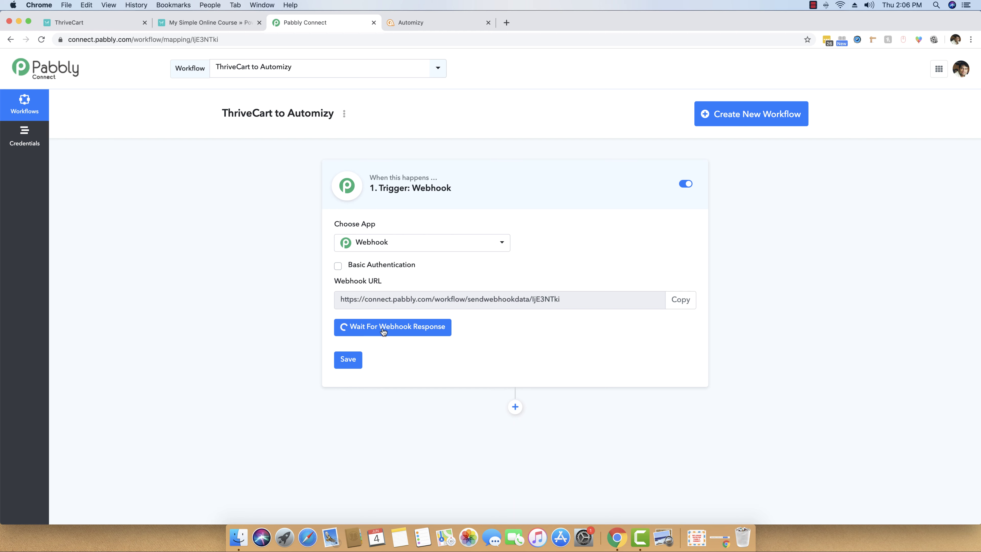
Enter the buyer's email address on the My Simple Online Course checkout page.
click(210, 22)
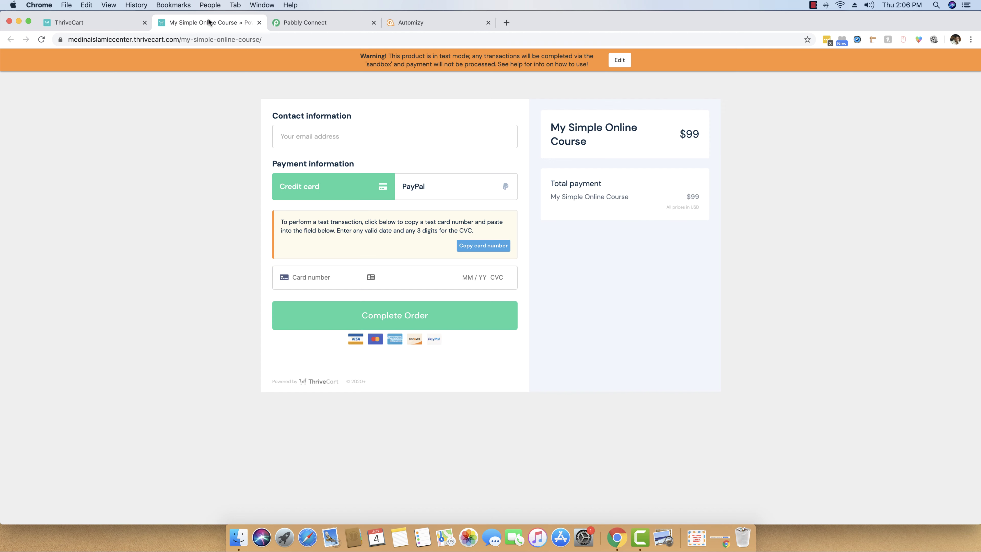
click(316, 136)
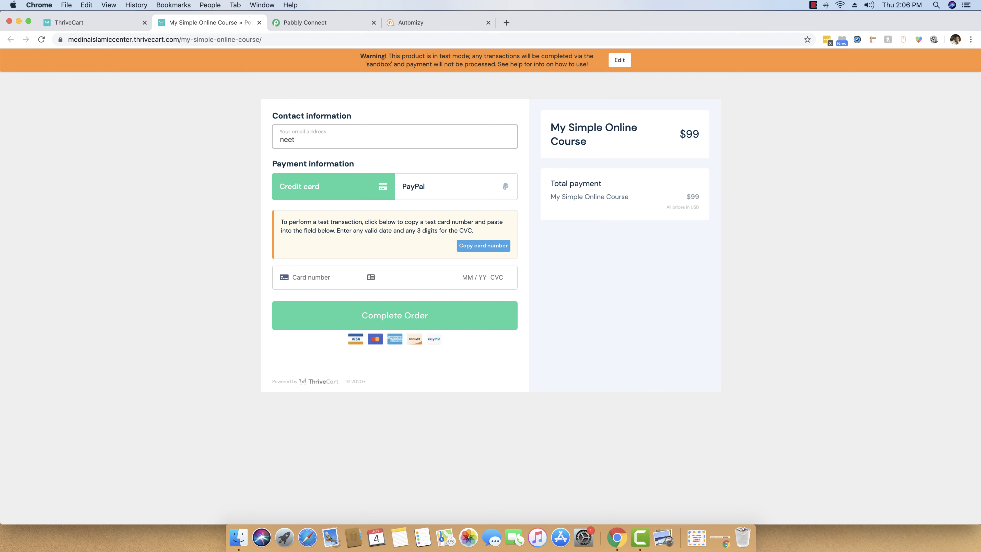
key(Tab)
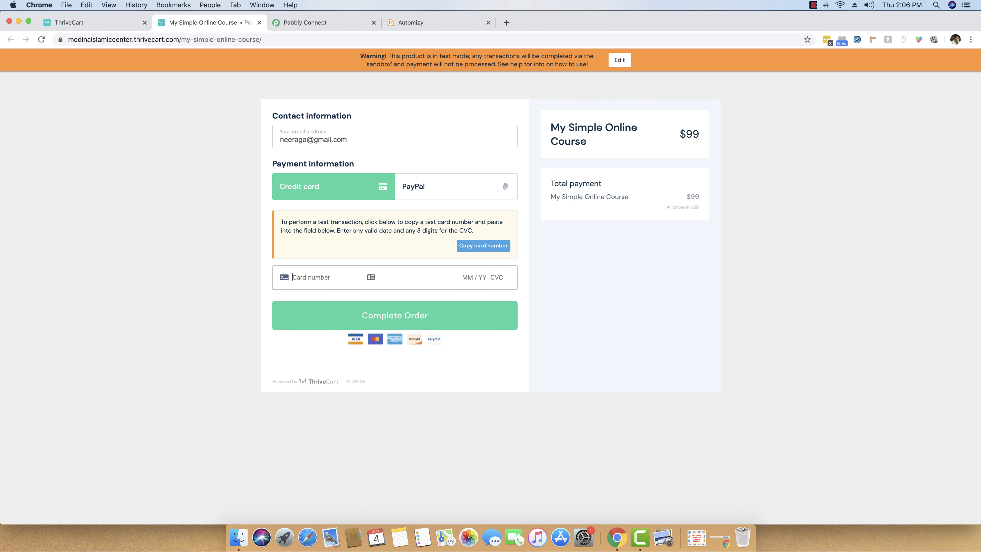
Pay with the test card number, expiry 02/22 and CVC 567, and complete the order.
click(493, 247)
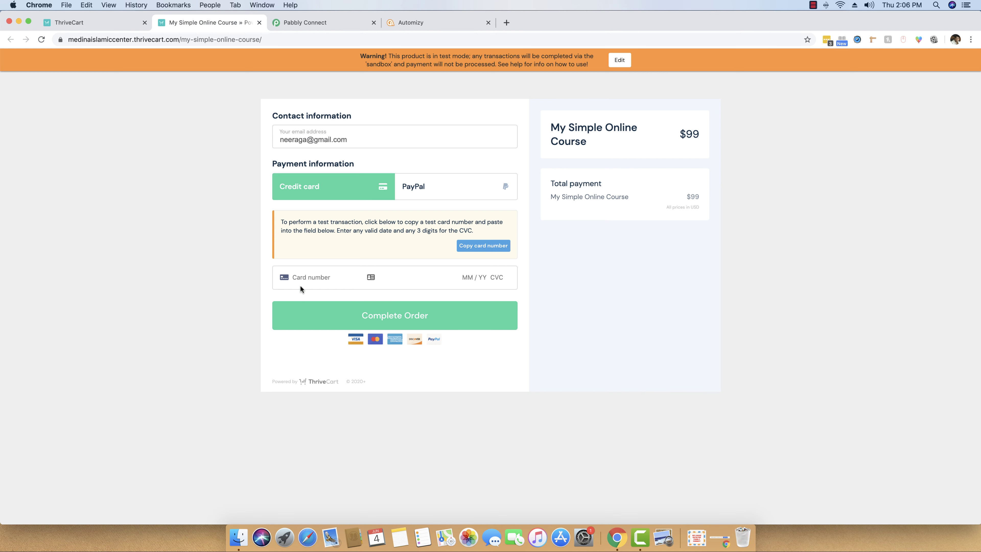
click(305, 277)
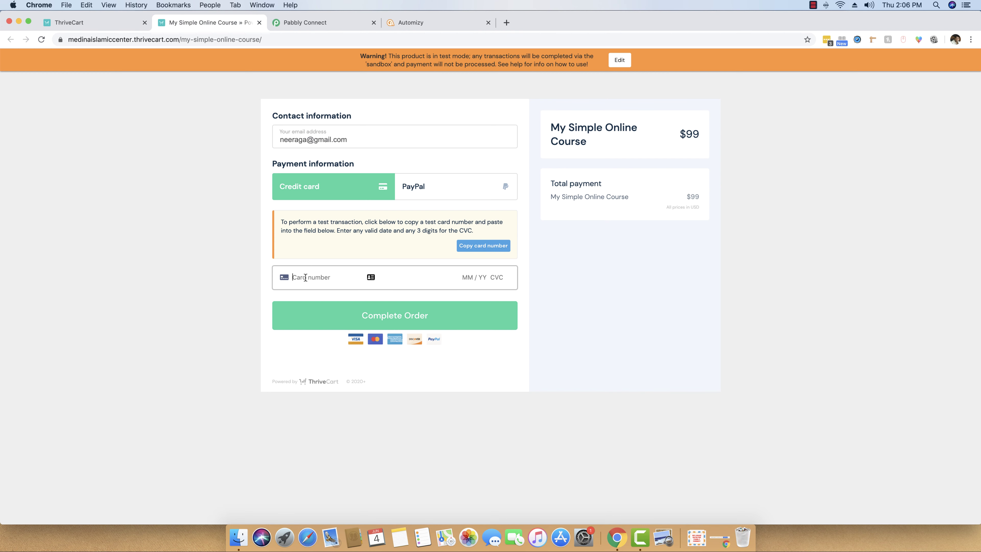
key(super+v)
text(02 / )
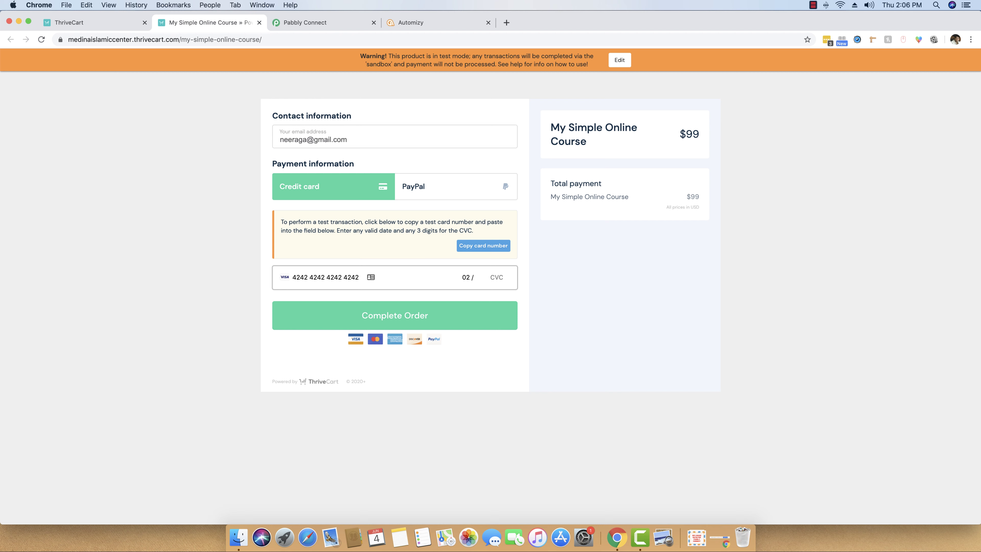
text(22 567)
click(407, 321)
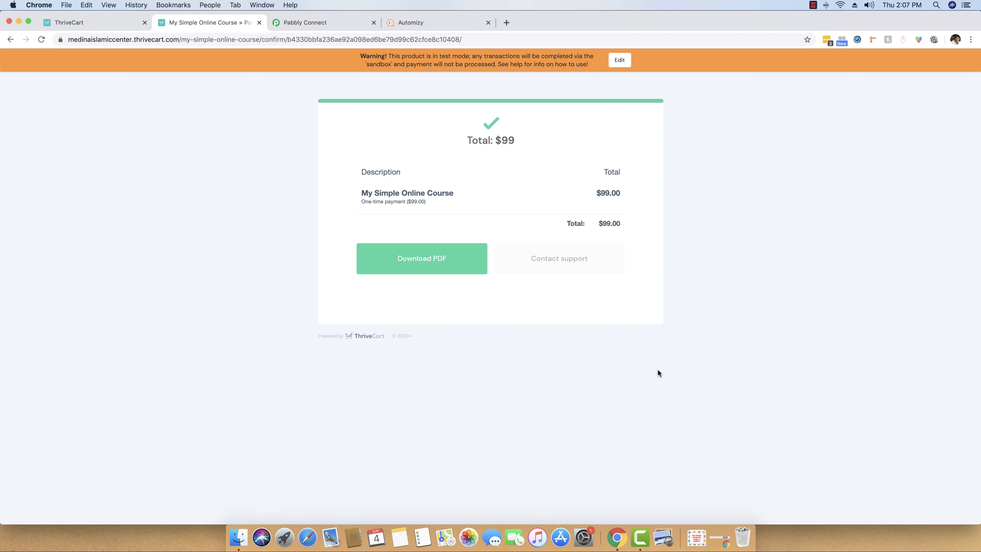
Scroll through the captured ThriveCart order response in the Pabbly webhook trigger.
click(312, 23)
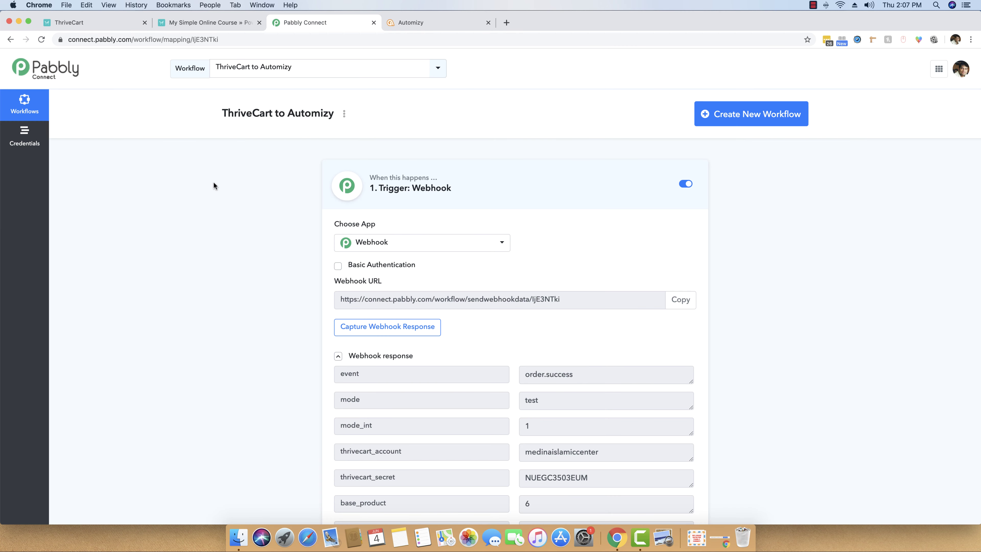
scroll(216, 185, down, 5)
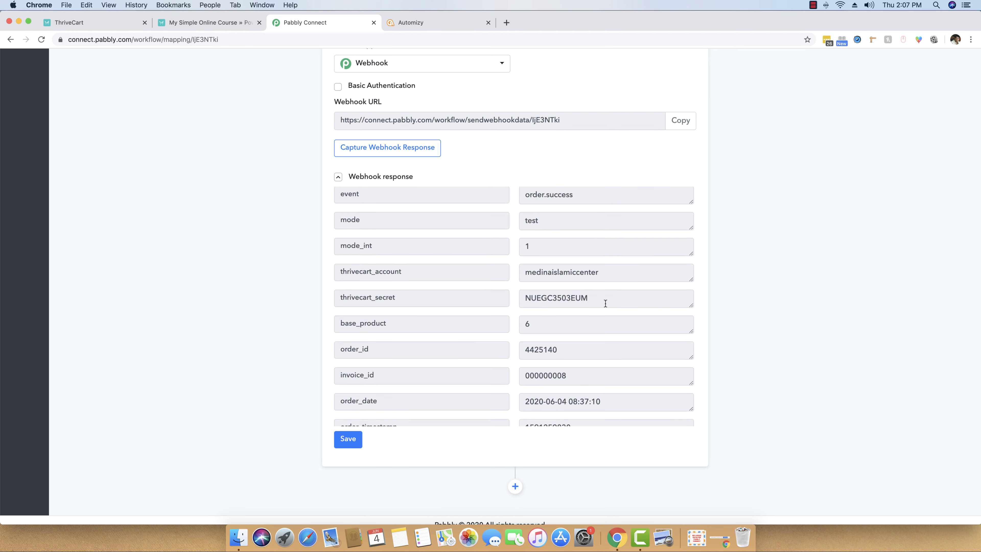
scroll(600, 304, down, 5)
scroll(602, 302, up, 5)
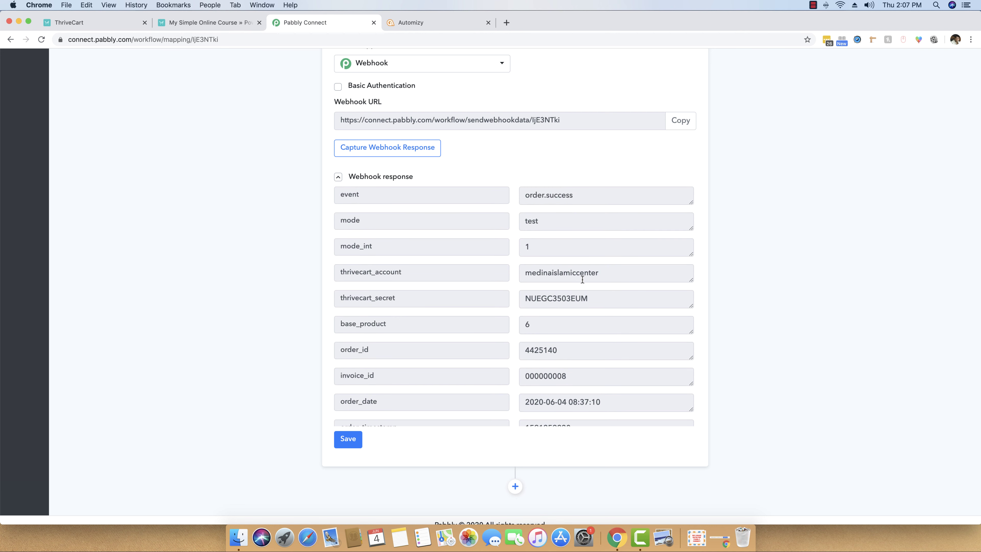
scroll(583, 279, down, 5)
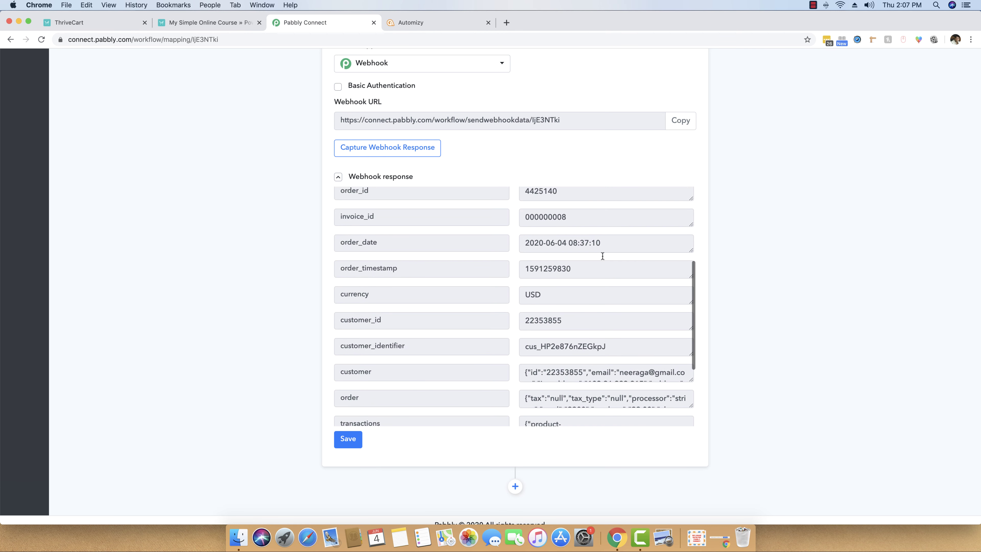
scroll(544, 298, down, 1)
scroll(558, 325, down, 5)
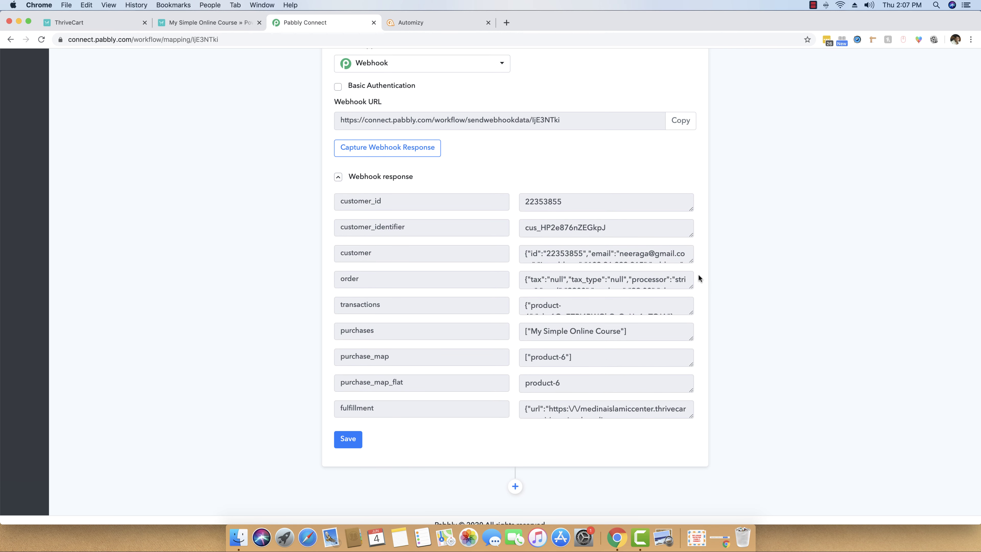
Enlarge the customer field to show its full JSON, including the buyer's email.
double_click(372, 253)
click(334, 254)
drag(692, 260, 692, 311)
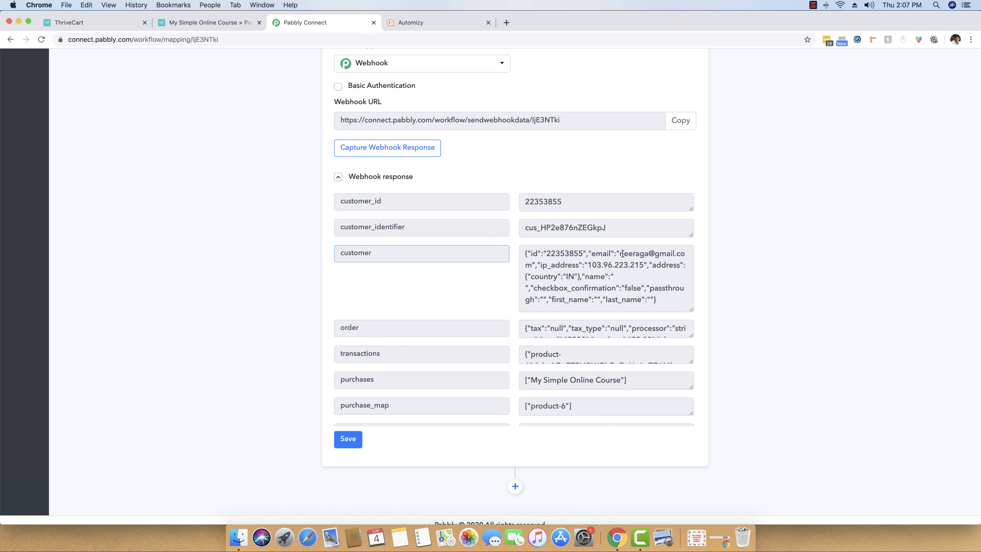
drag(620, 254, 675, 254)
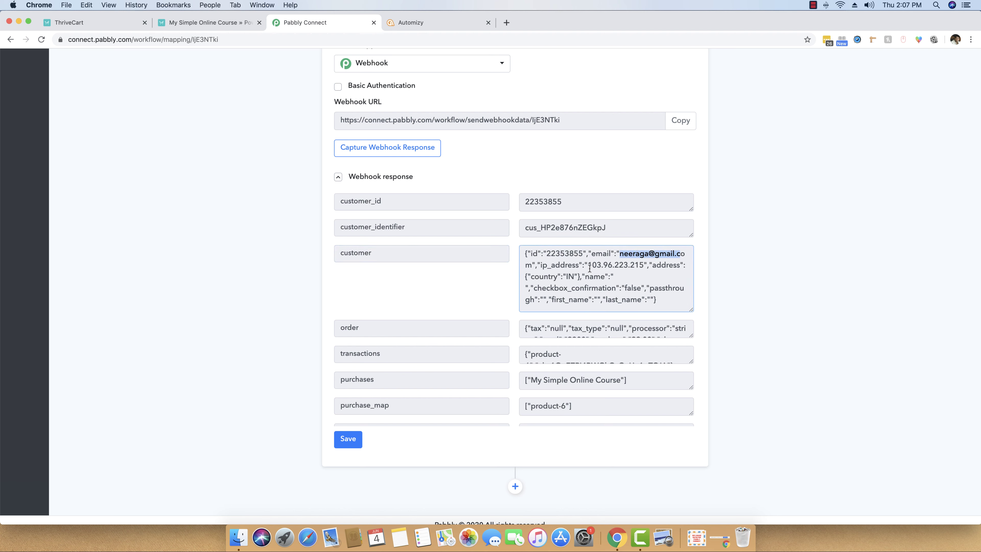
click(607, 264)
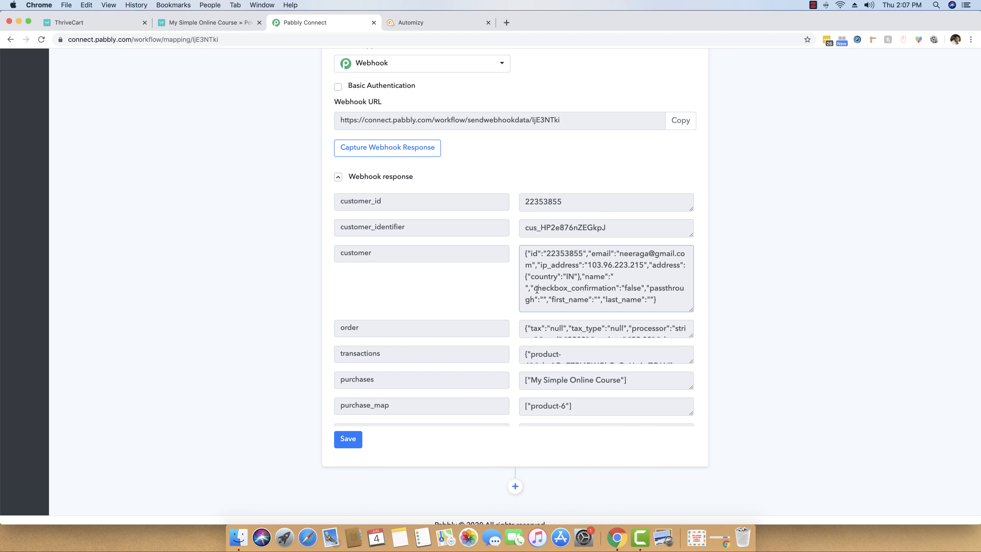
drag(619, 255, 685, 255)
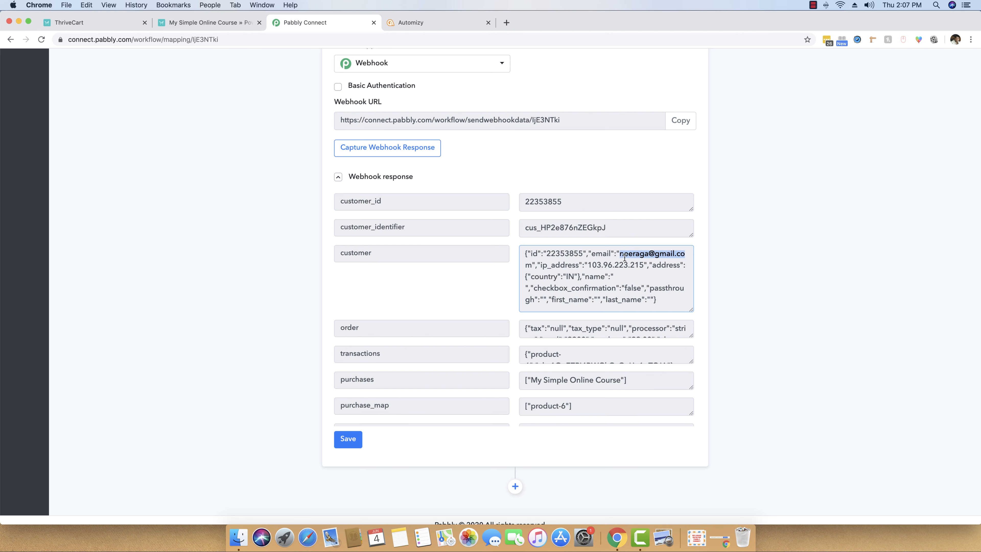
click(625, 257)
scroll(610, 258, down, 2)
scroll(609, 258, down, 1)
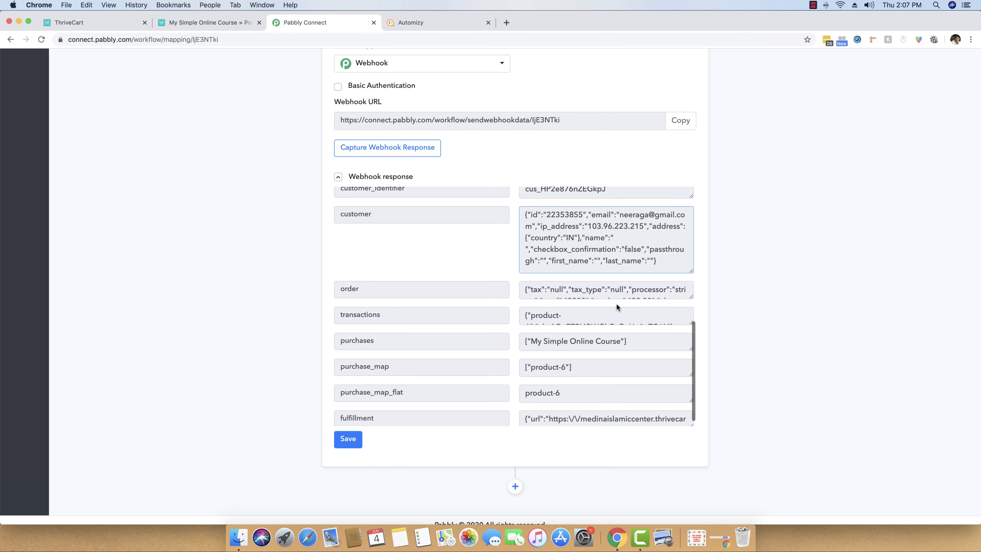
scroll(585, 304, down, 2)
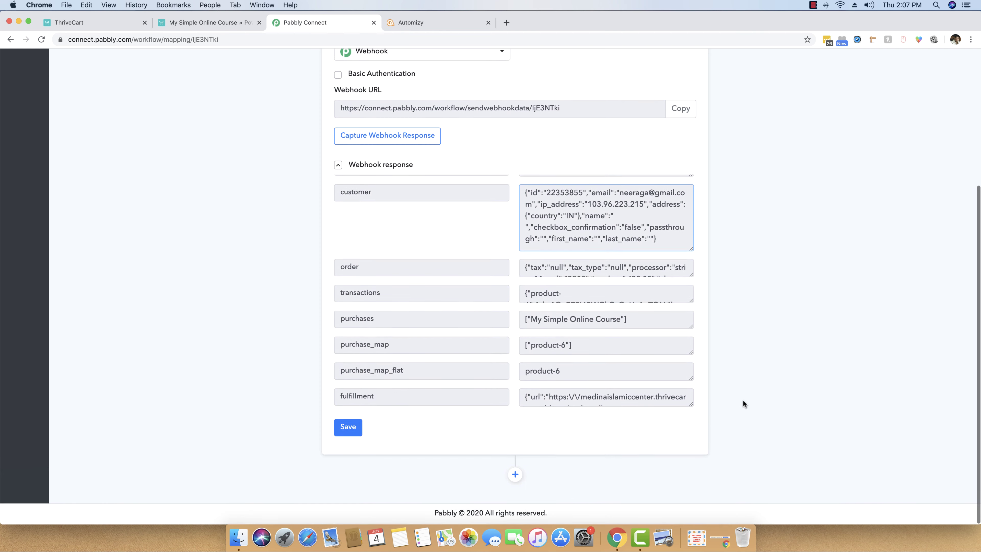
Add a new action step after the trigger and choose the JSON Extractor app.
click(515, 476)
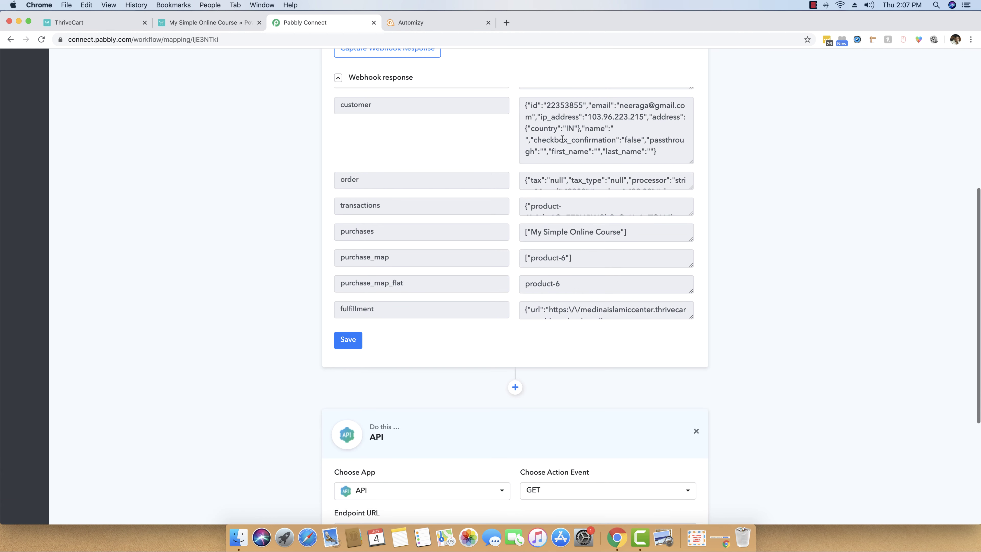
drag(525, 105, 673, 152)
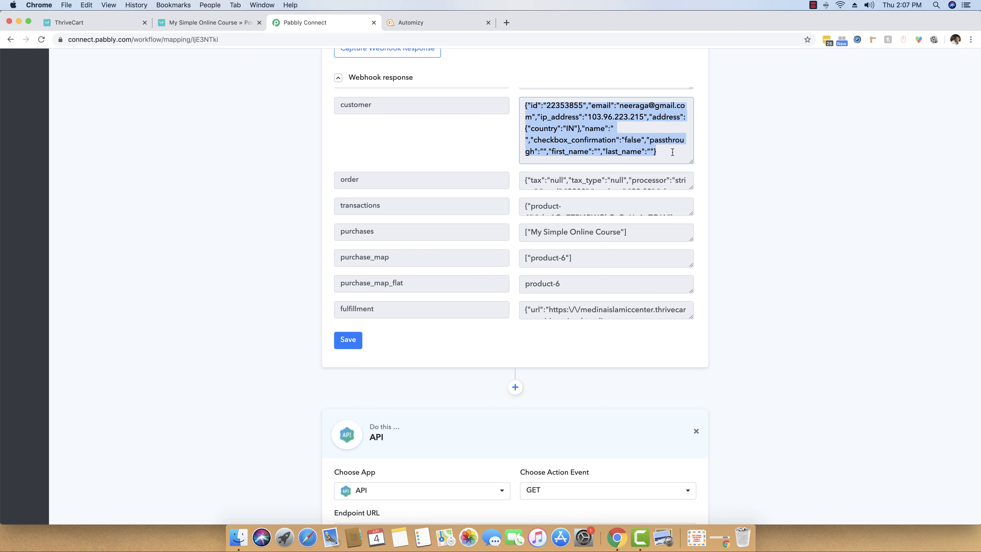
click(673, 155)
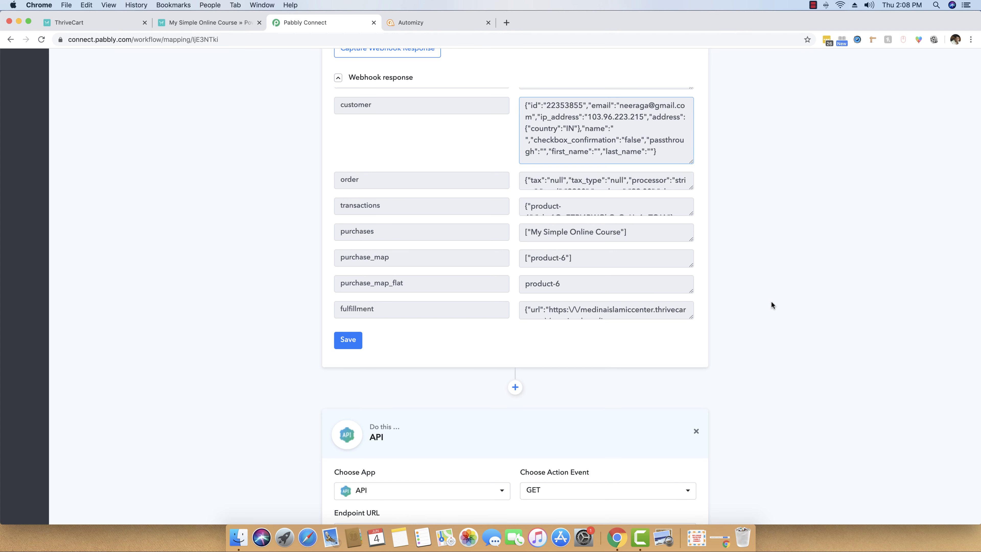
scroll(775, 306, down, 5)
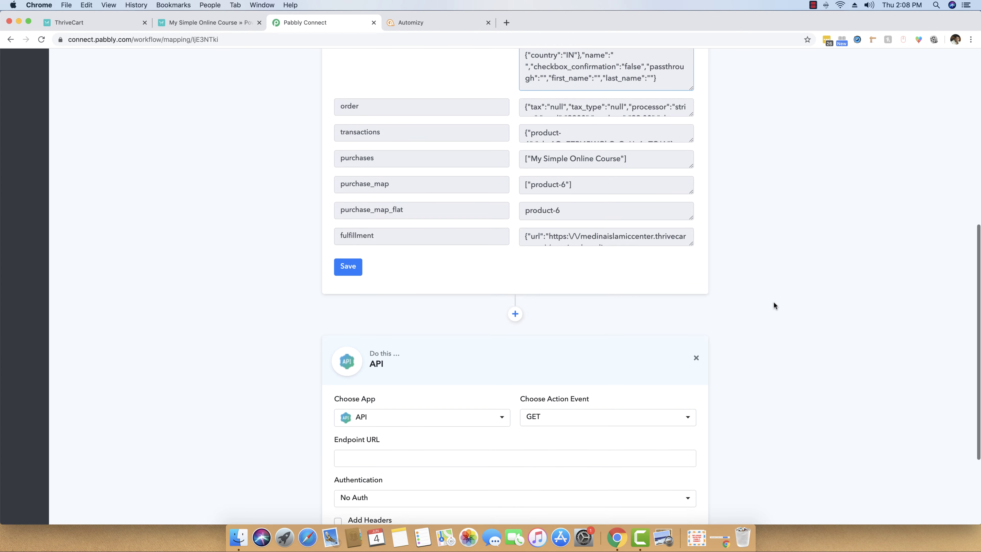
click(470, 293)
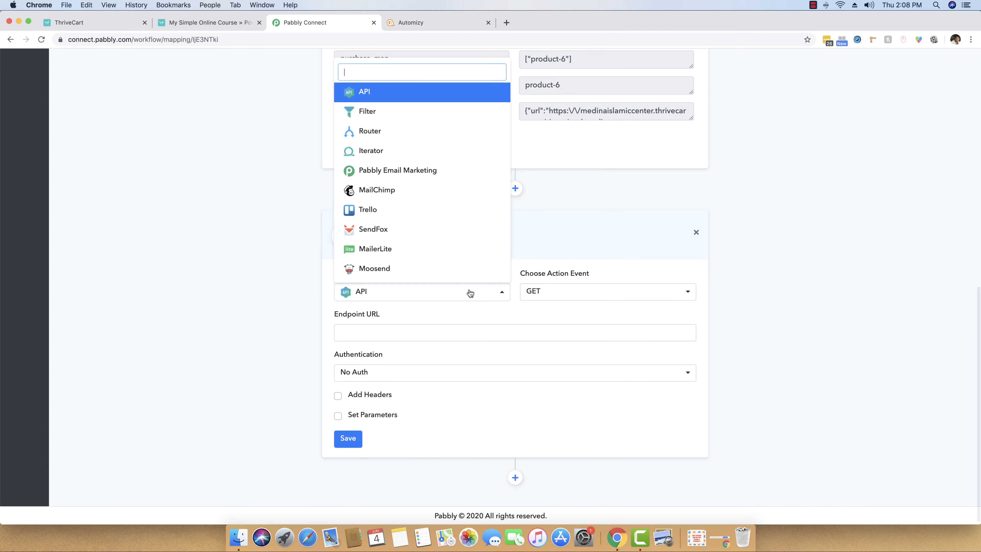
text(json)
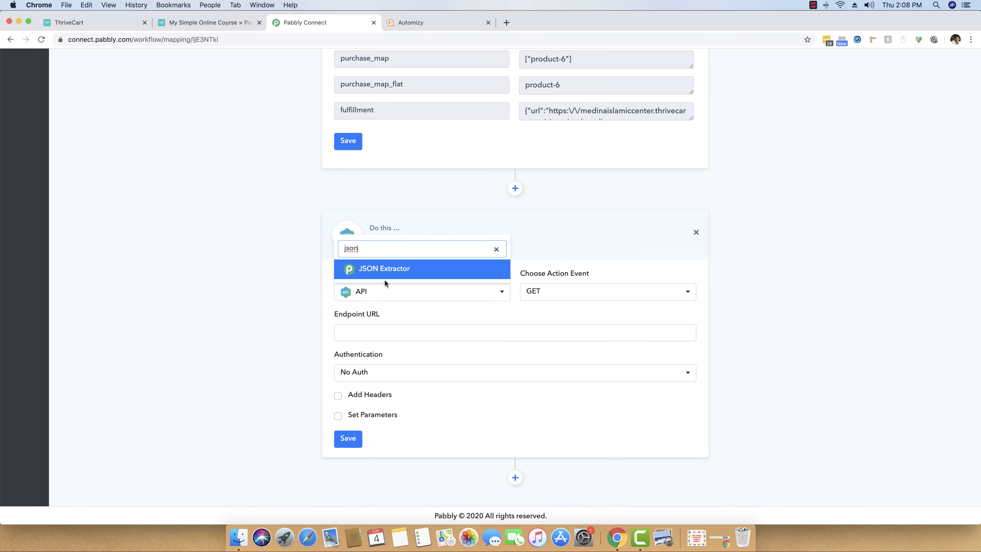
click(384, 272)
Connect the JSON Extractor with Extract JSON Data and move to its empty Data field.
scroll(738, 320, up, 4)
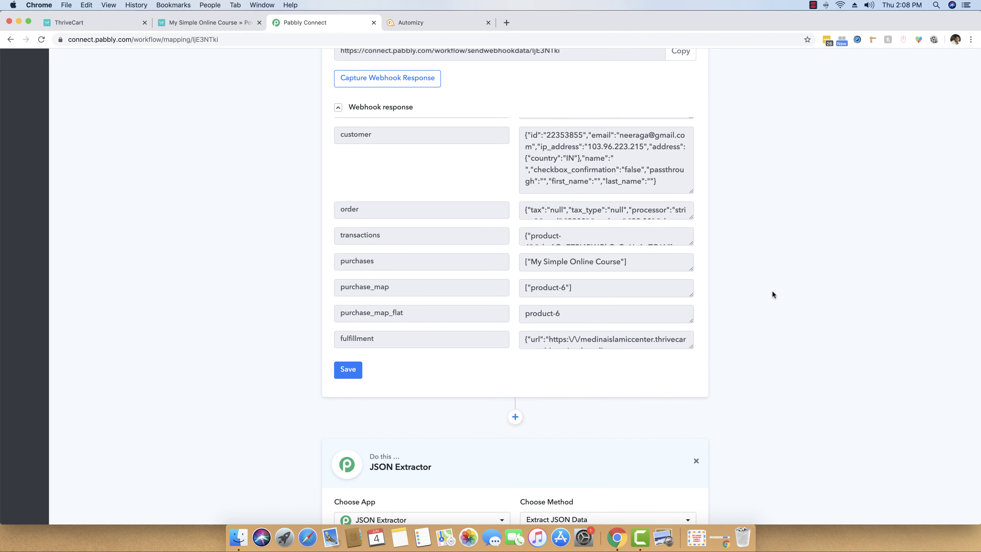
scroll(772, 290, down, 4)
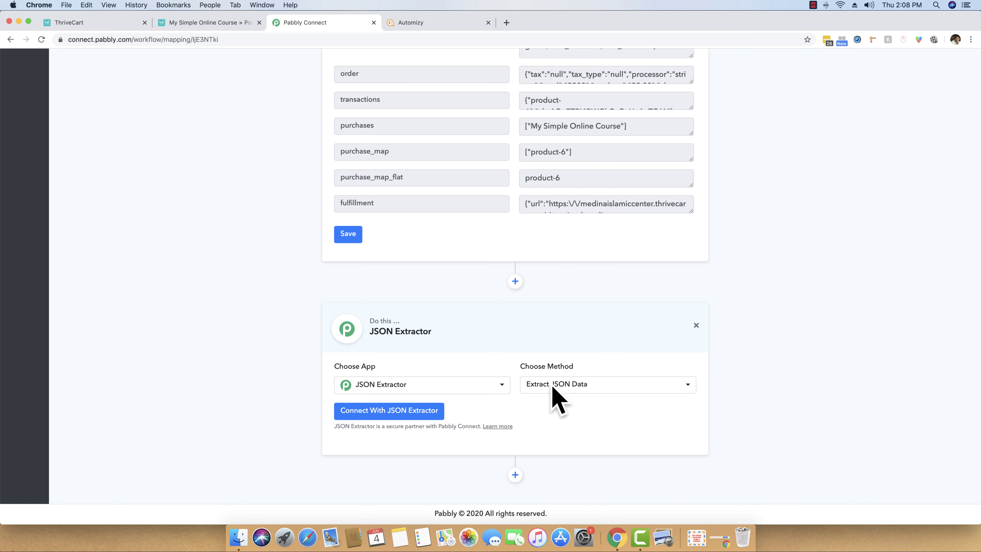
click(375, 414)
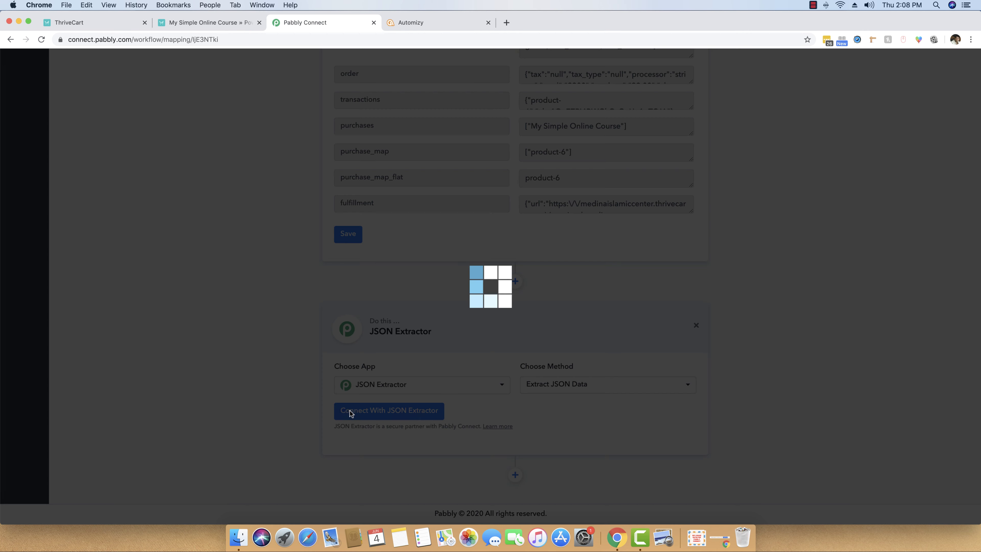
scroll(268, 399, up, 5)
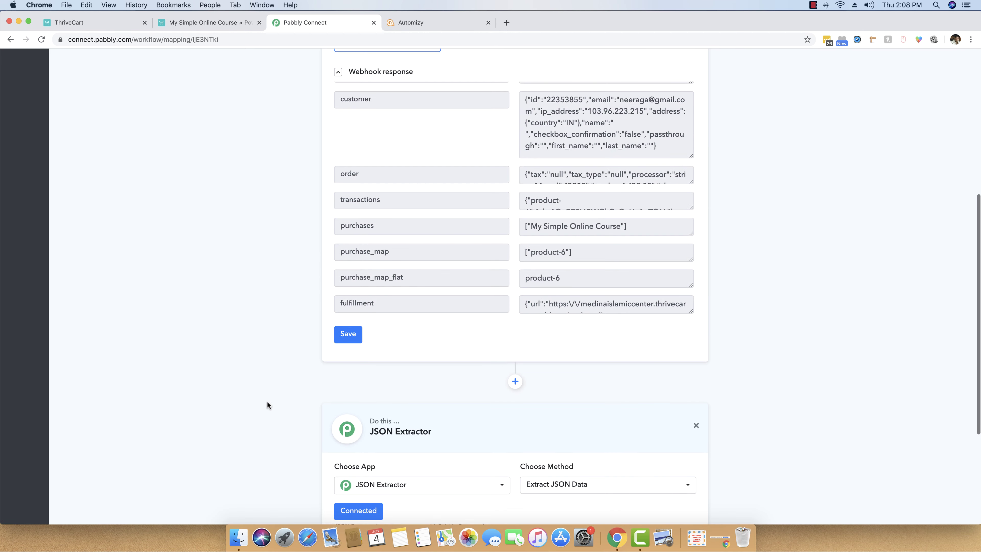
click(348, 94)
double_click(360, 99)
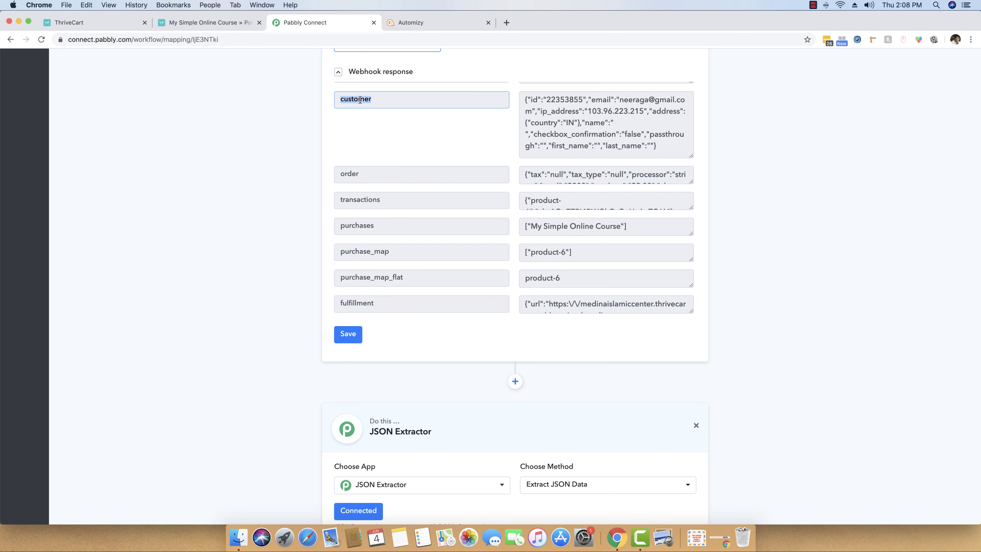
click(388, 101)
scroll(246, 215, down, 9)
click(383, 393)
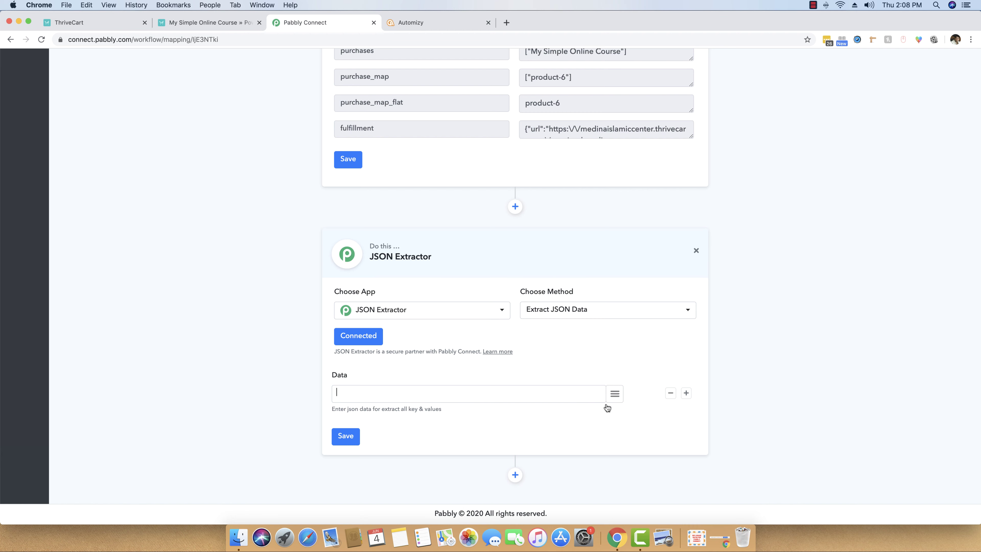
Map the trigger's '1. customer' data into the Data field and save.
click(615, 395)
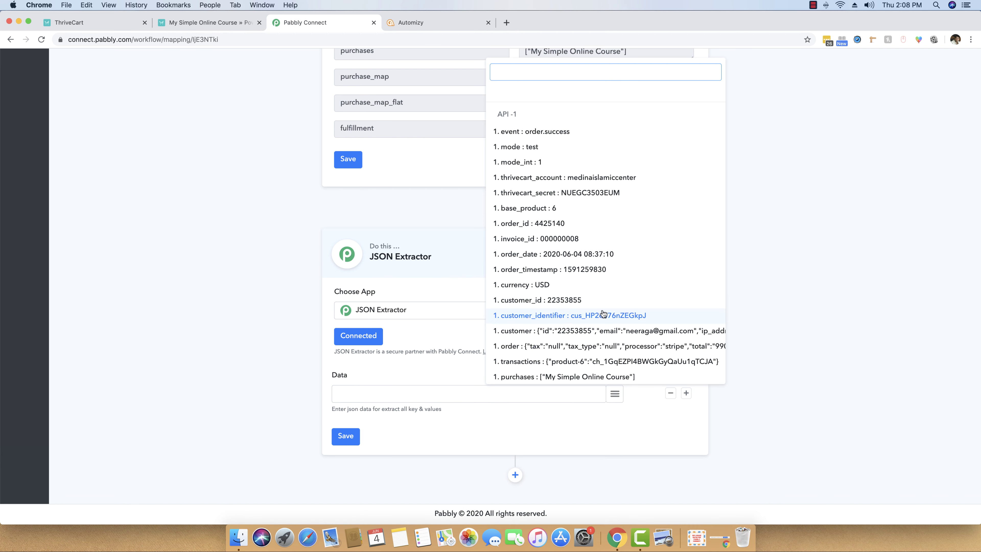
click(525, 331)
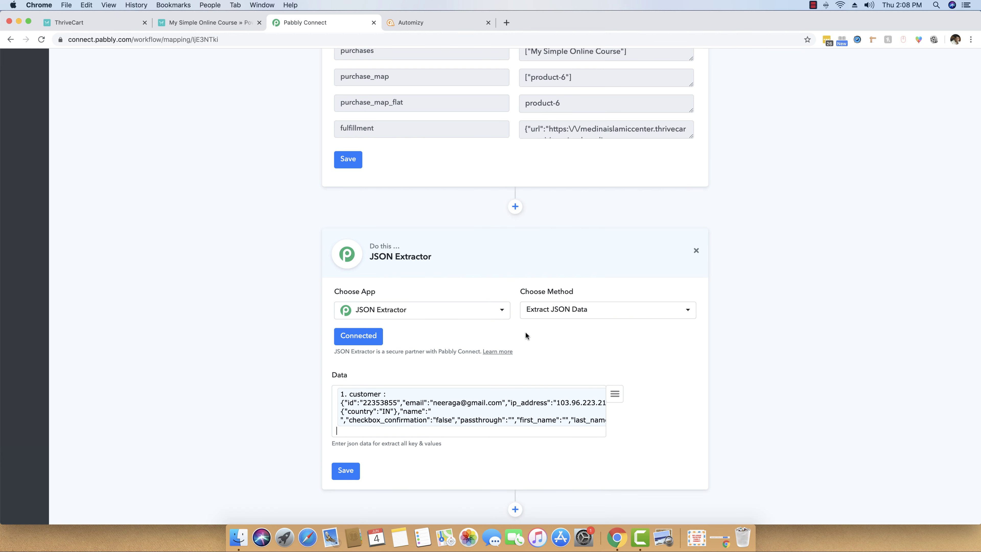
key(BackSpace)
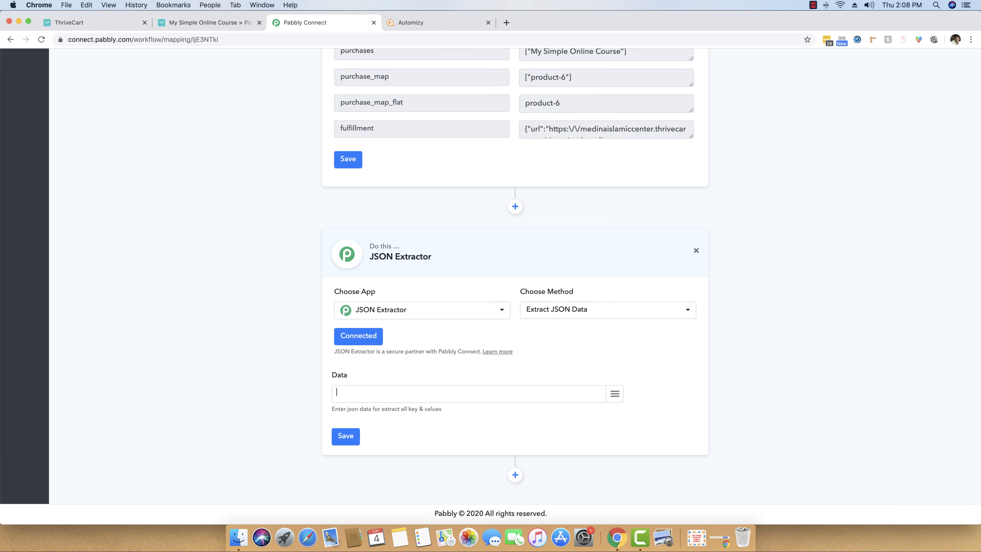
click(615, 394)
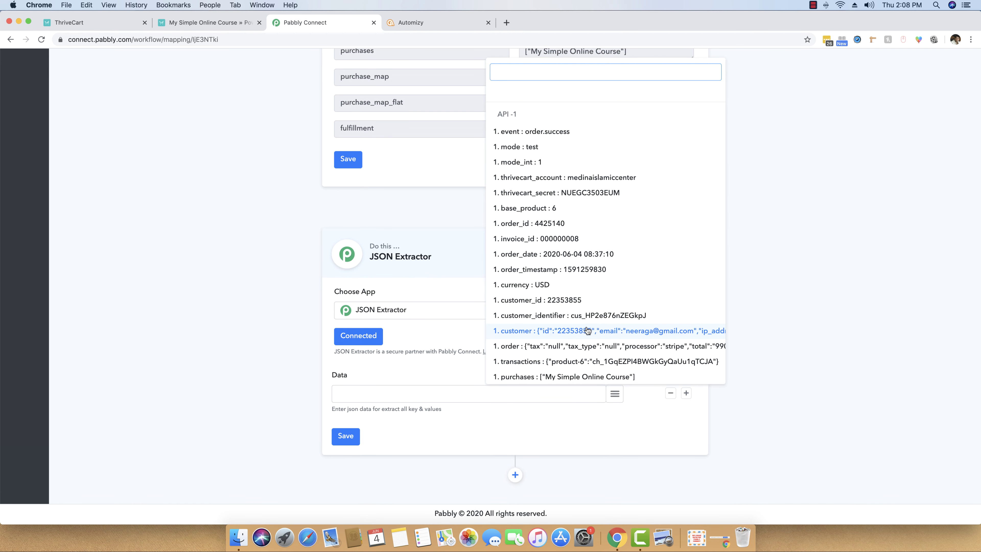
click(542, 331)
click(351, 436)
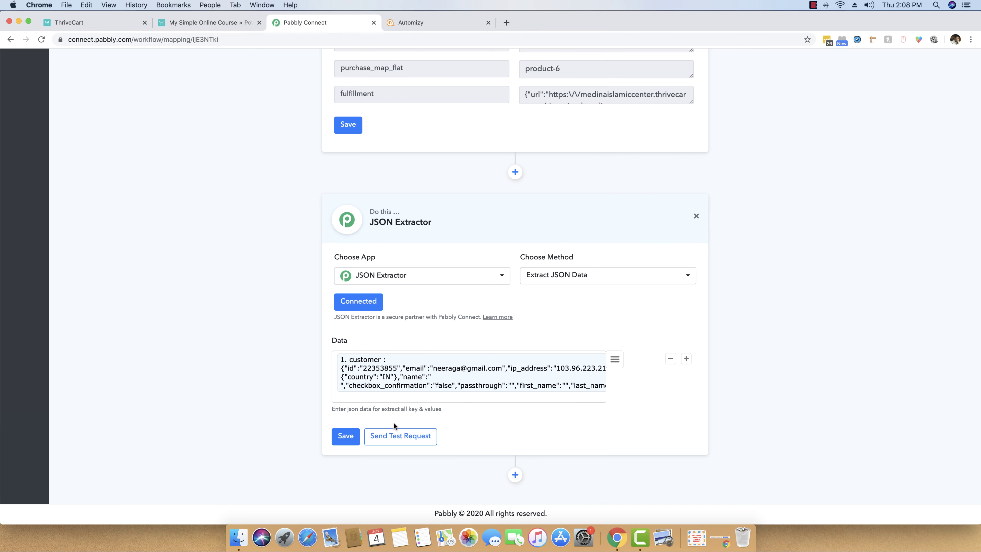
Send a test request and review the extracted email, IP address and country fields.
click(394, 433)
click(490, 339)
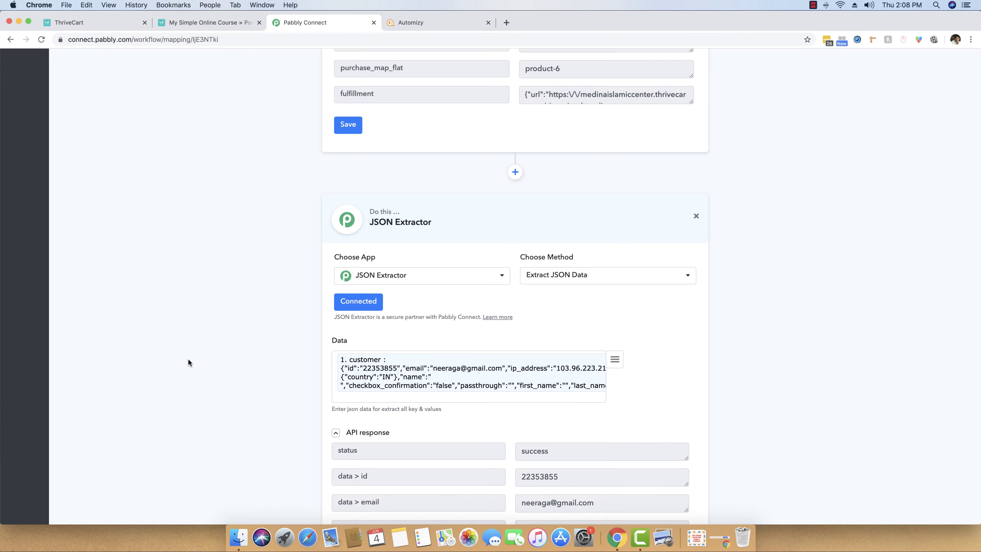
scroll(189, 359, down, 5)
scroll(188, 358, down, 2)
scroll(605, 357, down, 1)
scroll(606, 360, up, 1)
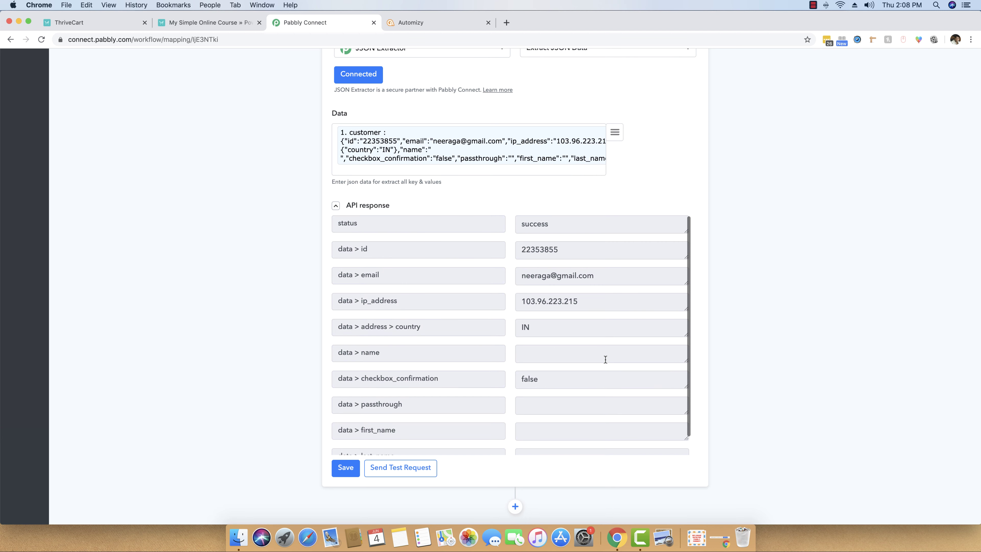
drag(376, 277, 319, 280)
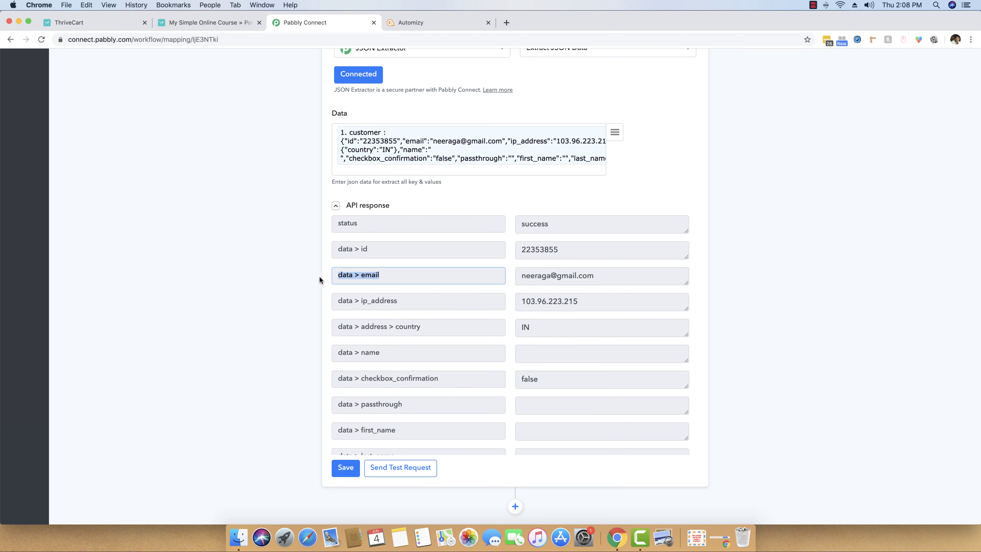
click(353, 276)
drag(522, 276, 607, 275)
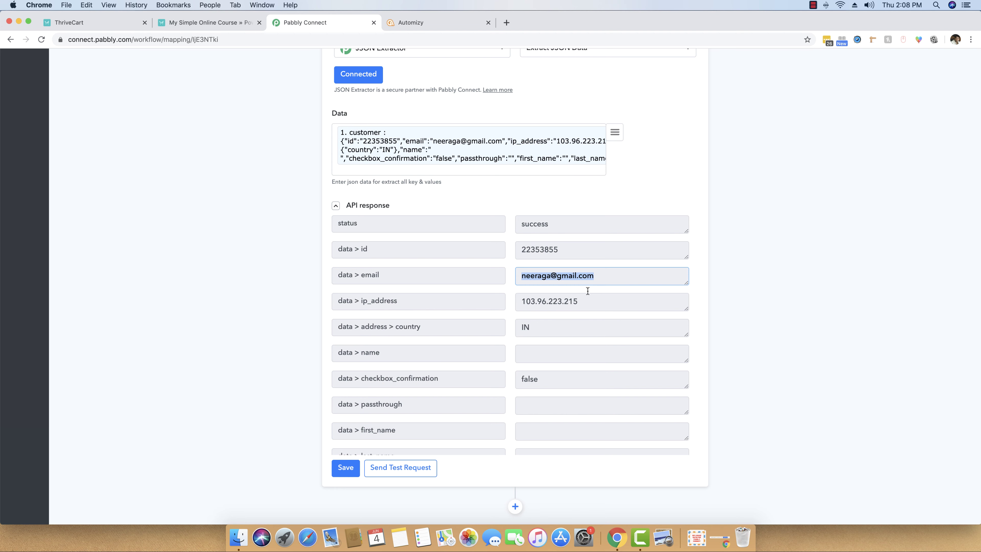
scroll(613, 336, down, 2)
scroll(773, 398, down, 2)
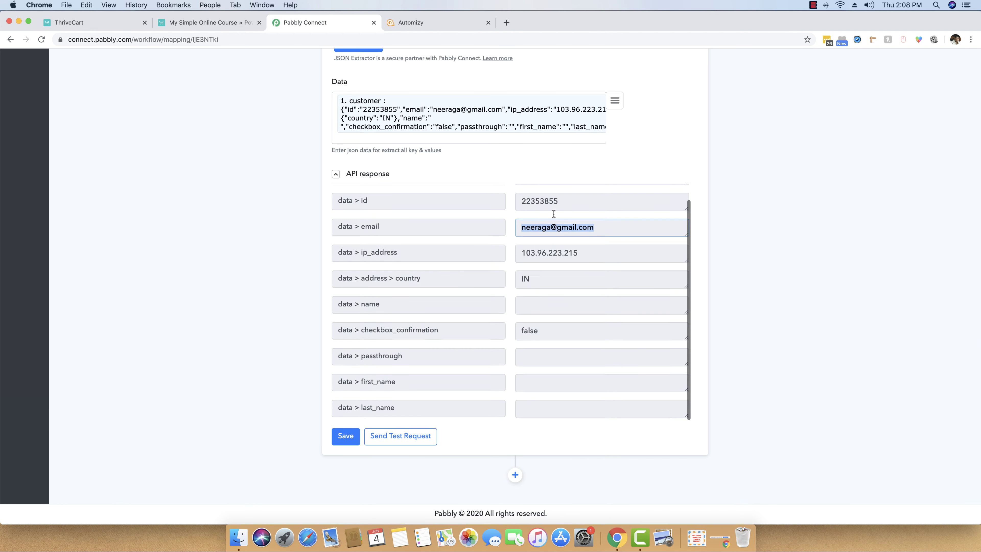
Add a new action step after the extractor using the Automizy app.
click(515, 475)
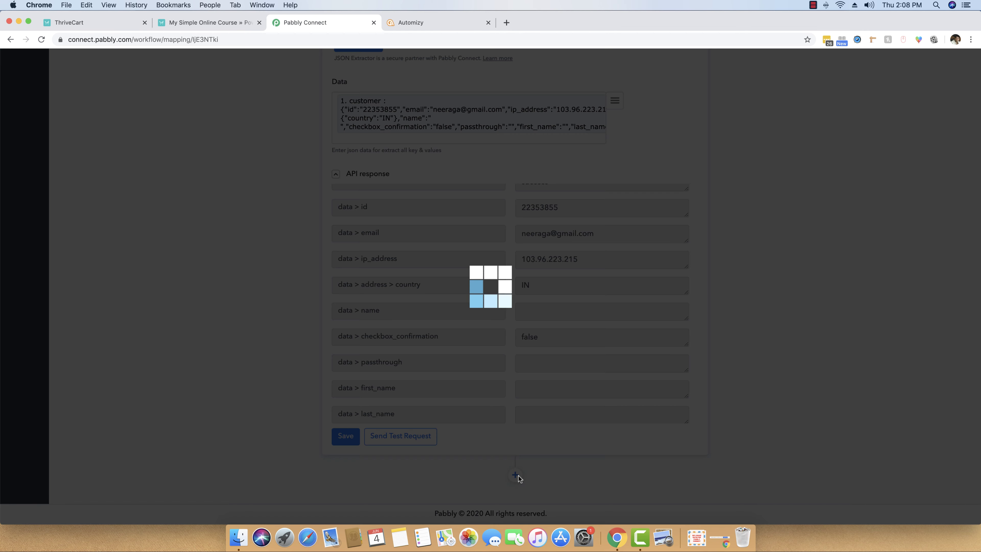
scroll(807, 414, down, 3)
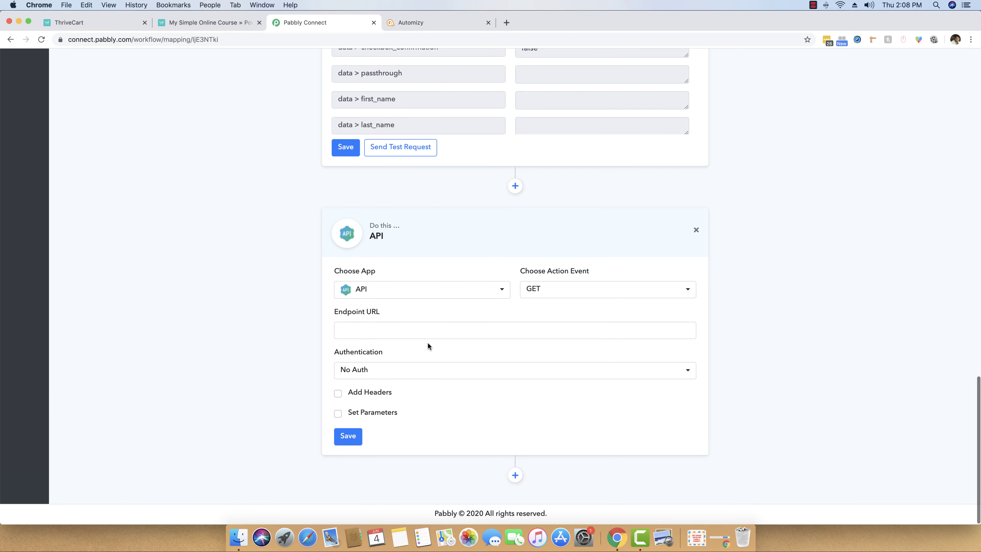
click(431, 288)
text(aut)
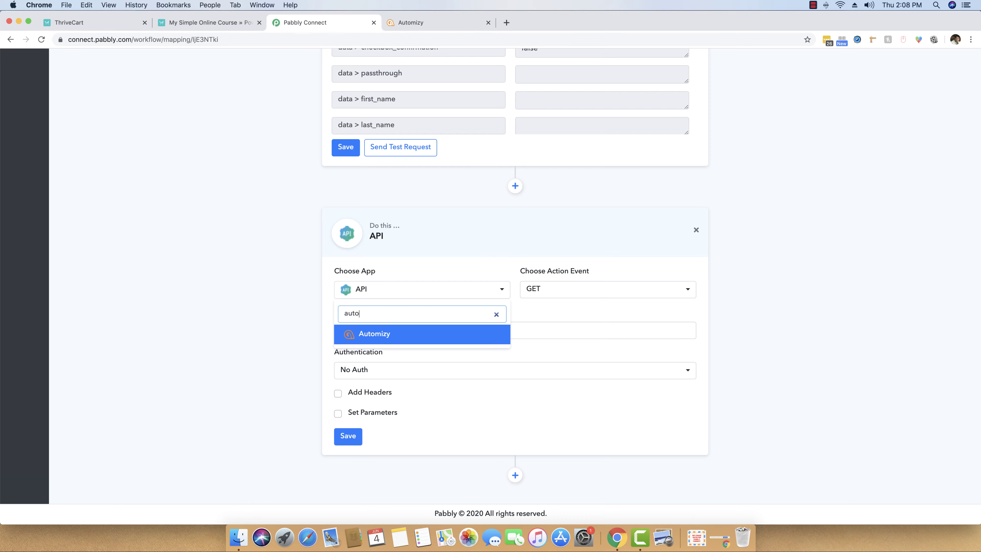
text(o)
key(Return)
Choose 'Creating a Contact on a List', start connecting, and open Automizy's API token page.
click(572, 385)
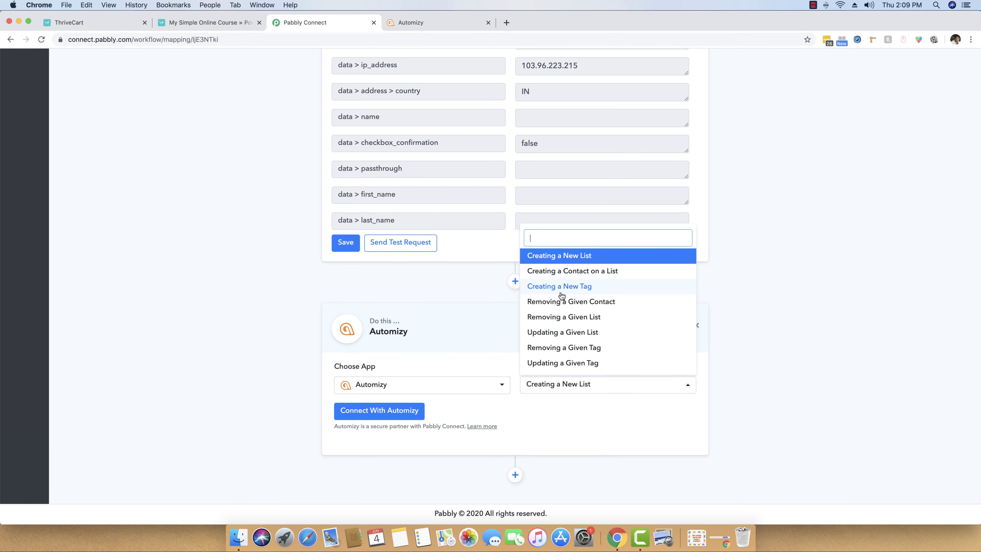
click(580, 272)
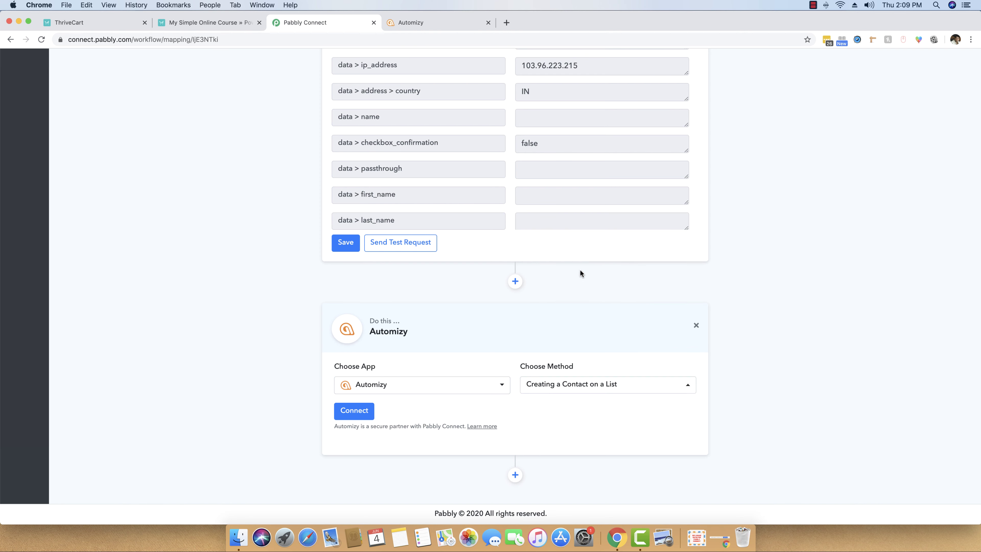
click(349, 410)
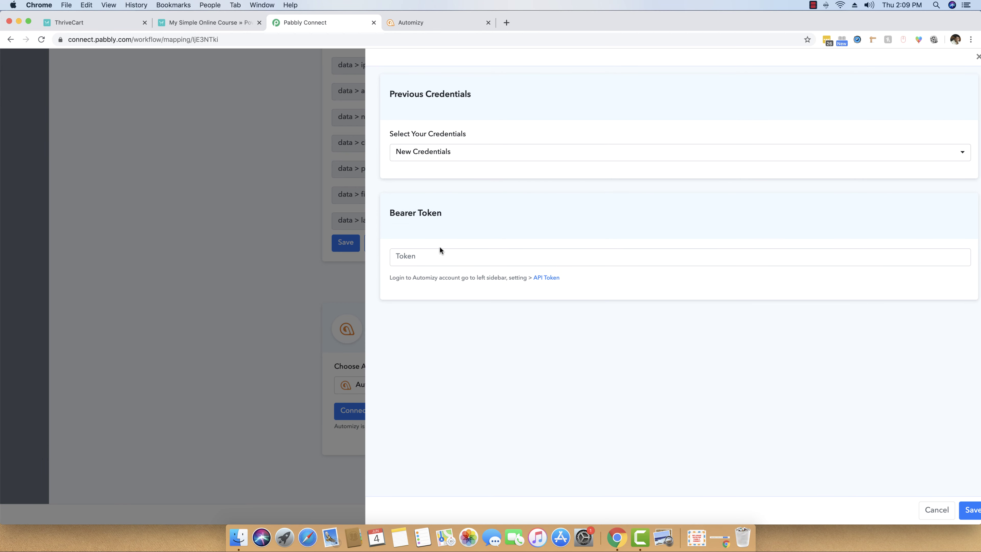
click(404, 253)
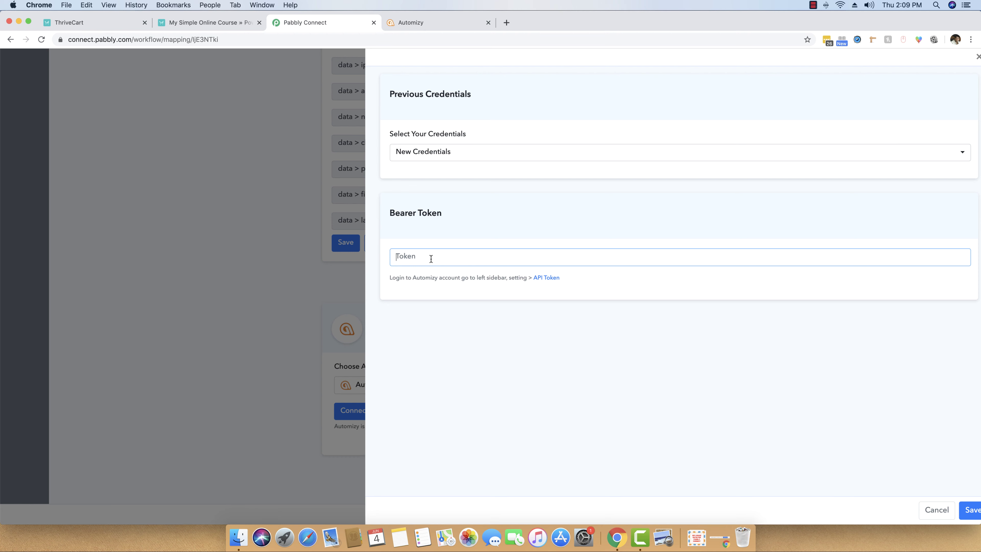
click(546, 278)
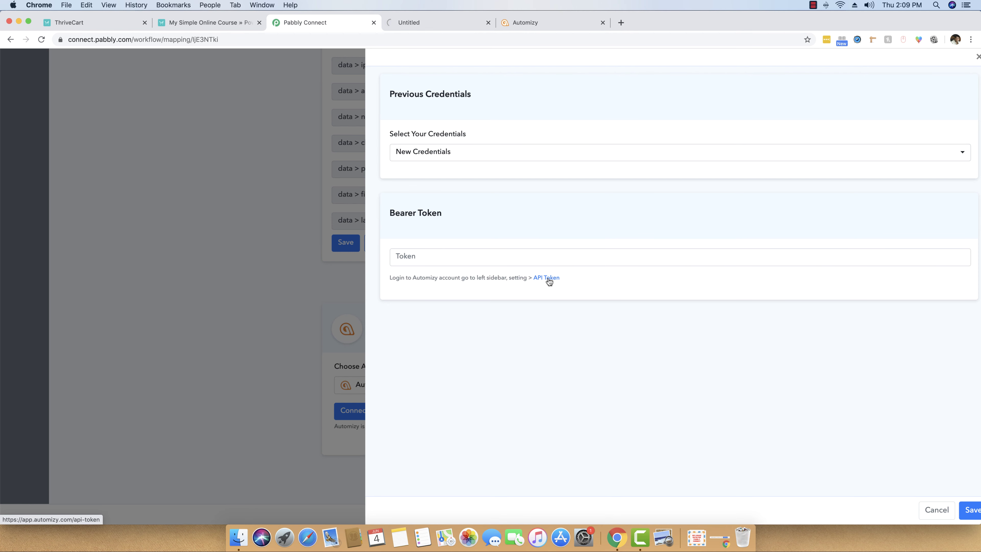
Generate a new Automizy API token, copy it, and bring it back to Pabbly Connect.
click(426, 22)
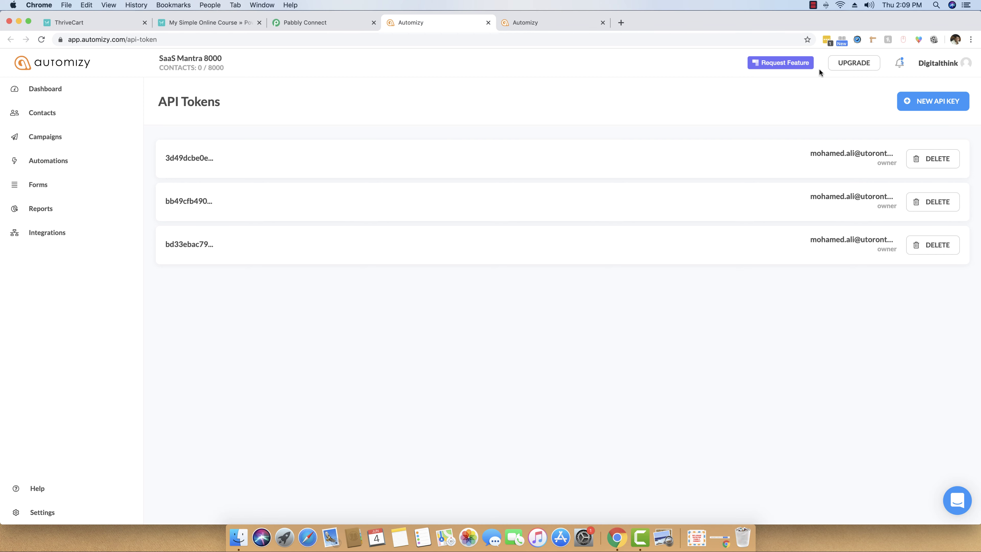
click(954, 99)
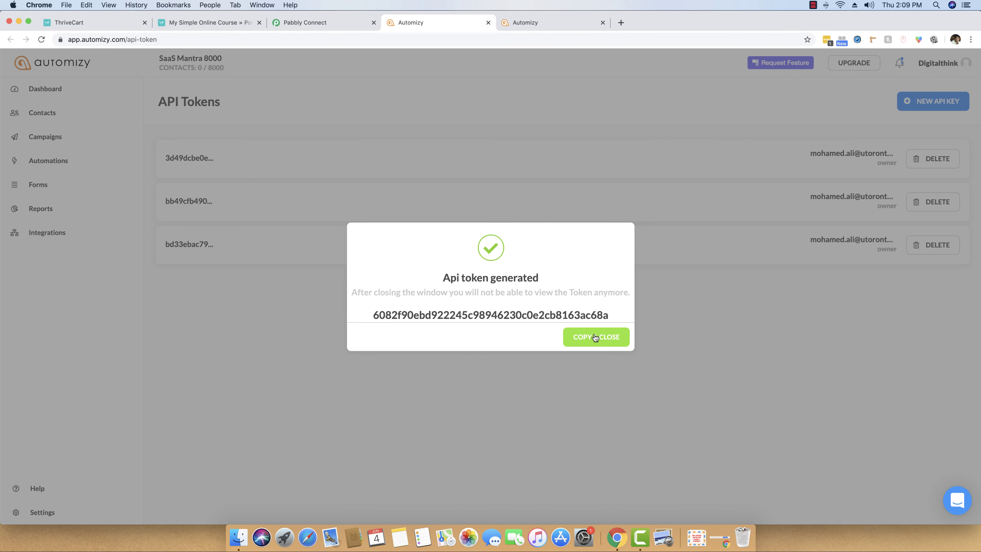
click(595, 338)
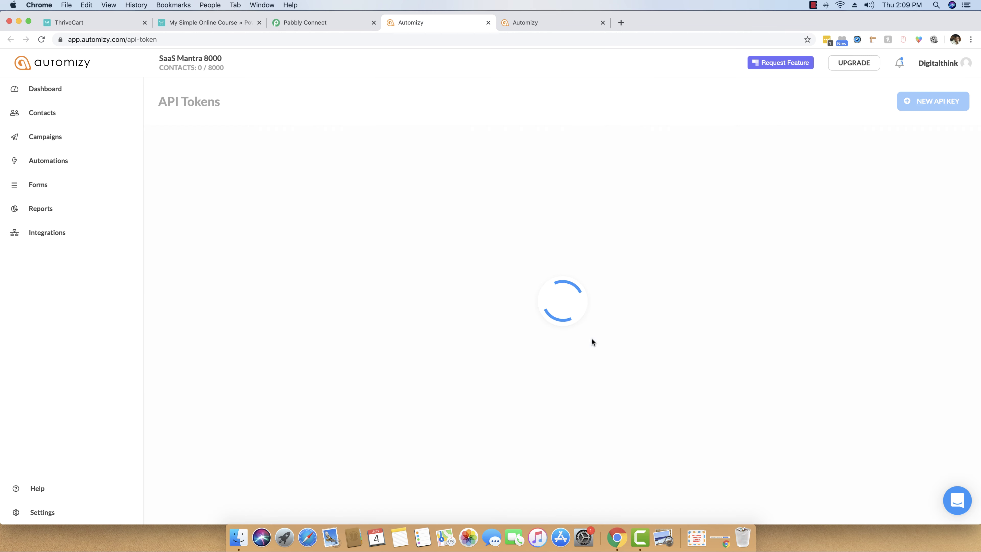
click(312, 24)
Paste the token as the Bearer Token, save the Automizy connection, and keep Pabbly as the target list.
key(super+v)
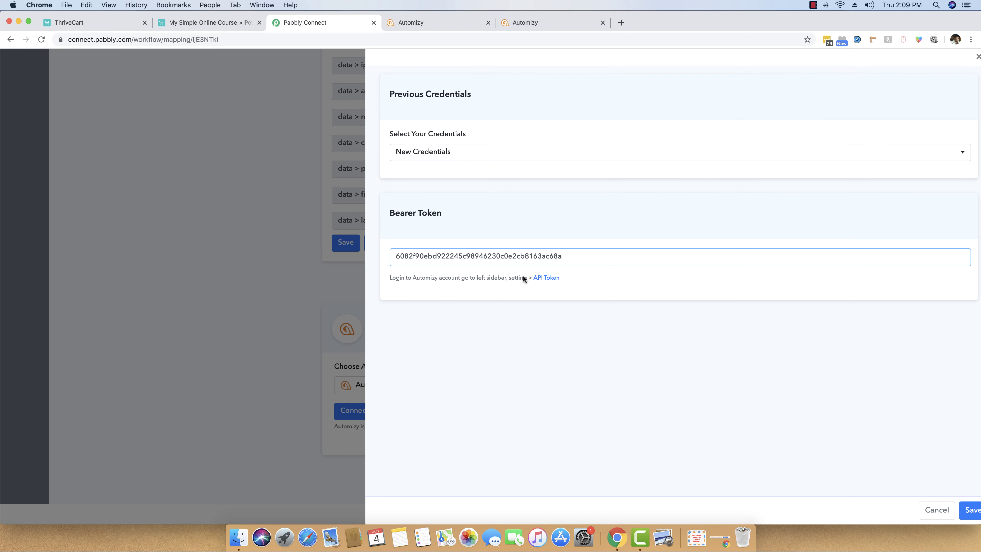
click(971, 511)
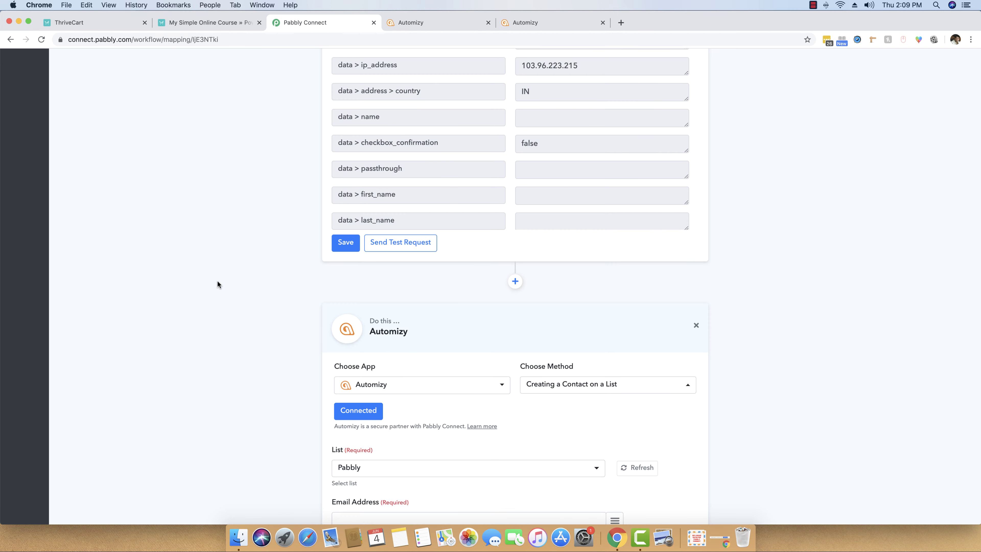
scroll(217, 284, down, 7)
click(395, 201)
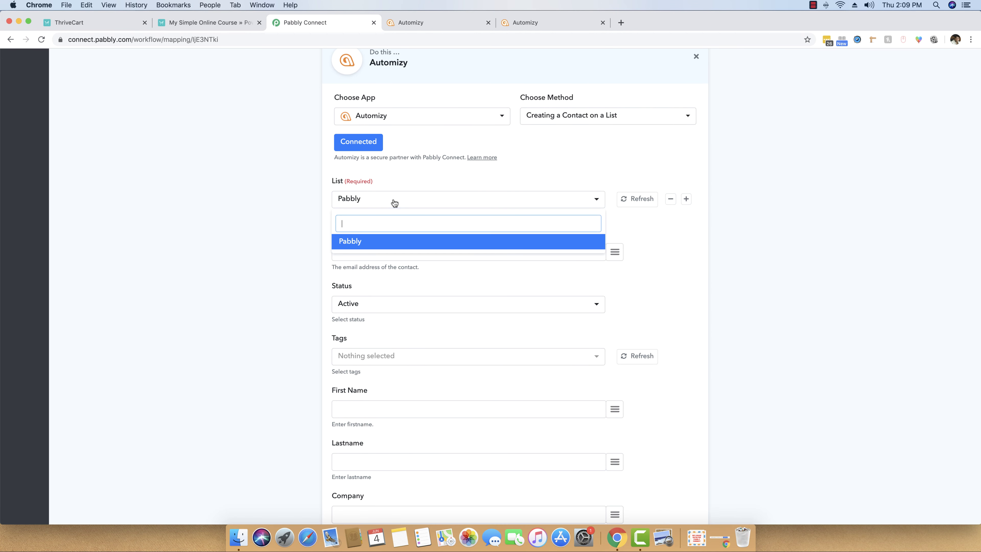
click(394, 201)
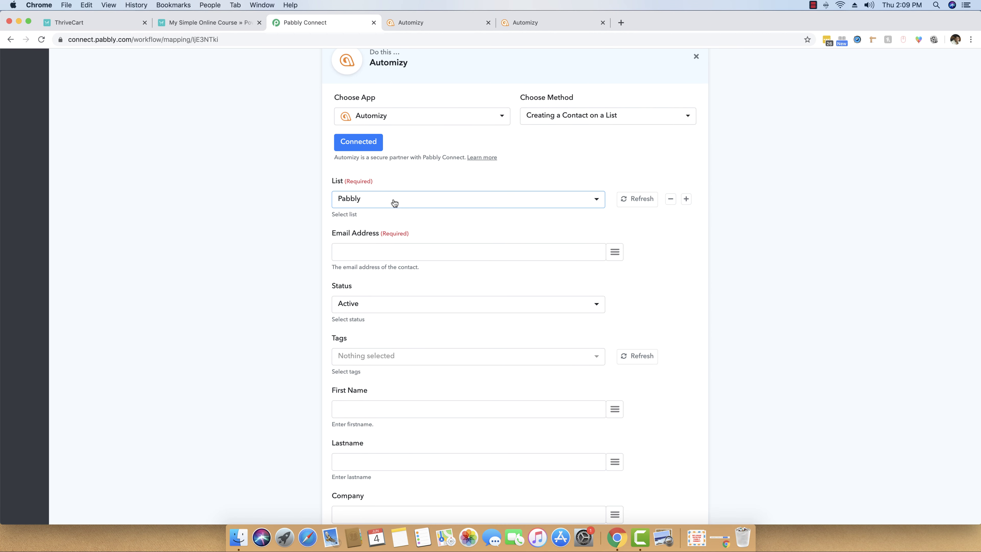
click(394, 202)
click(394, 202)
scroll(252, 233, down, 5)
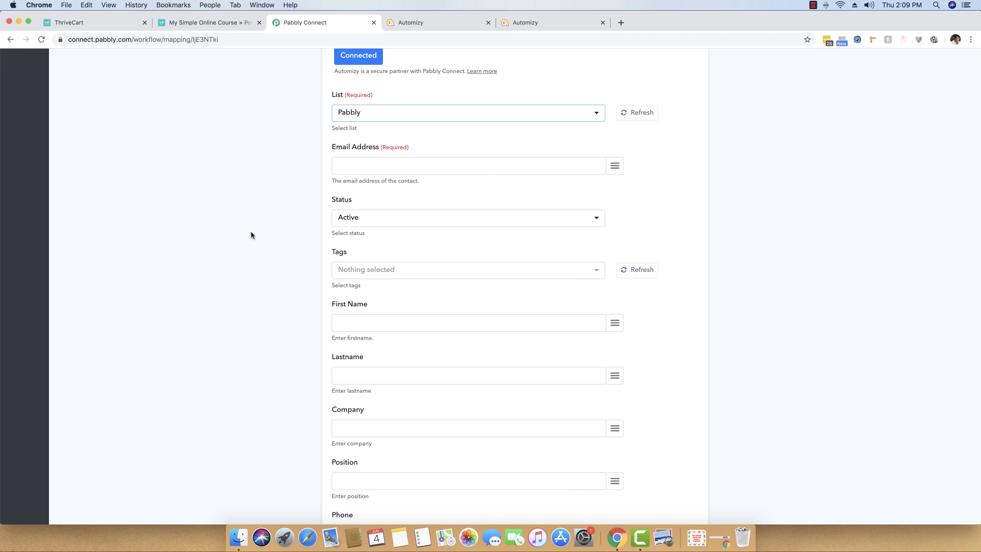
scroll(251, 235, up, 3)
Map the Email Address field to the ThriveCart buyer email ('2. data > email').
click(385, 215)
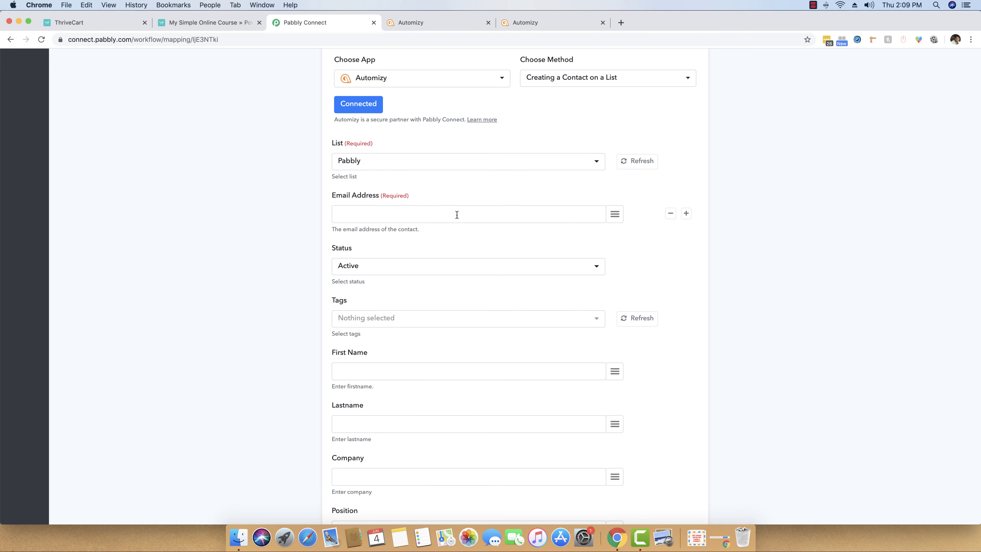
click(615, 216)
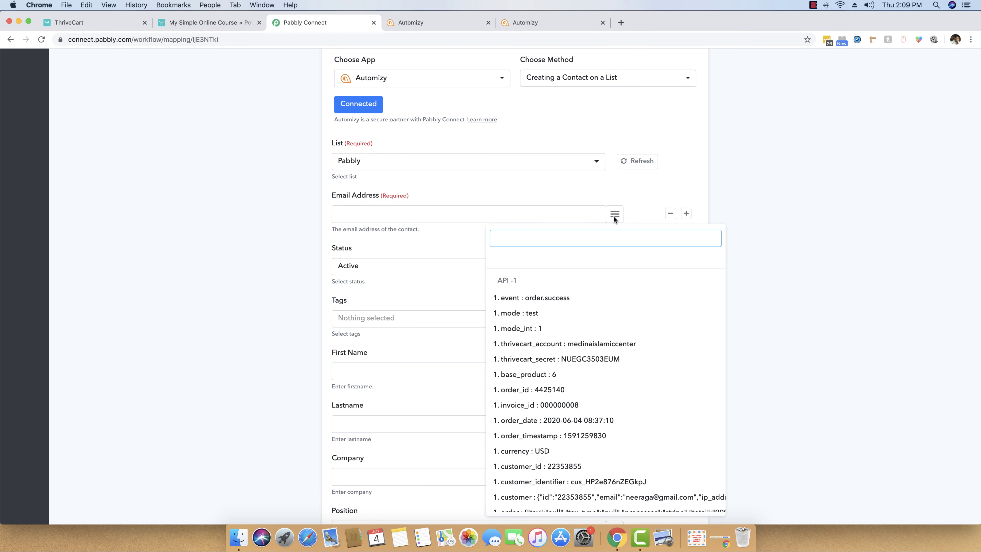
scroll(585, 332, down, 6)
scroll(584, 334, down, 1)
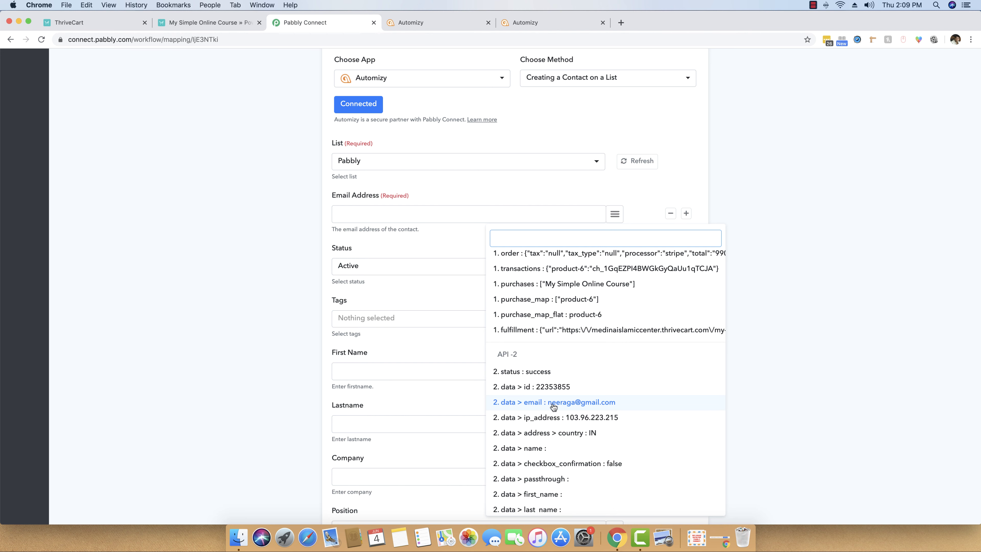
click(606, 406)
scroll(235, 335, down, 5)
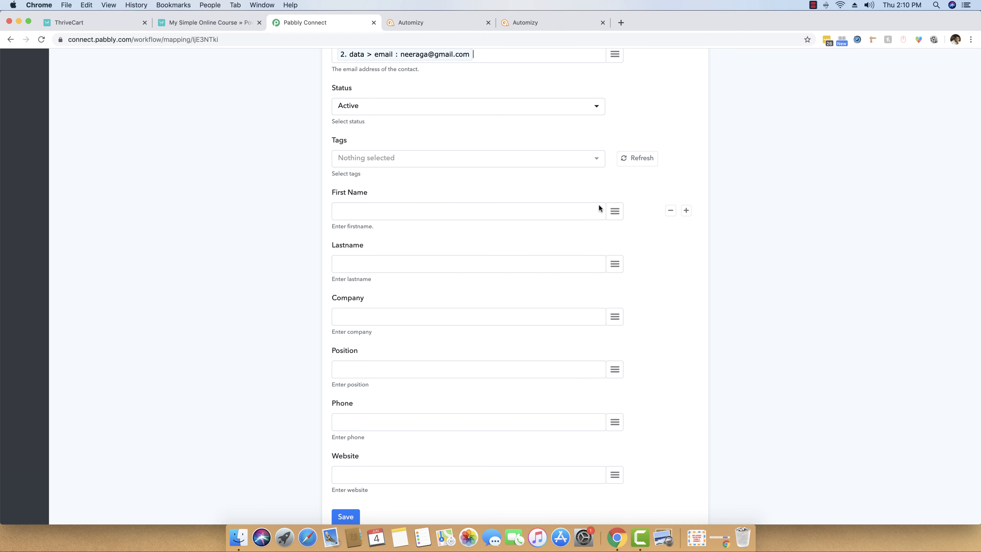
scroll(147, 329, down, 2)
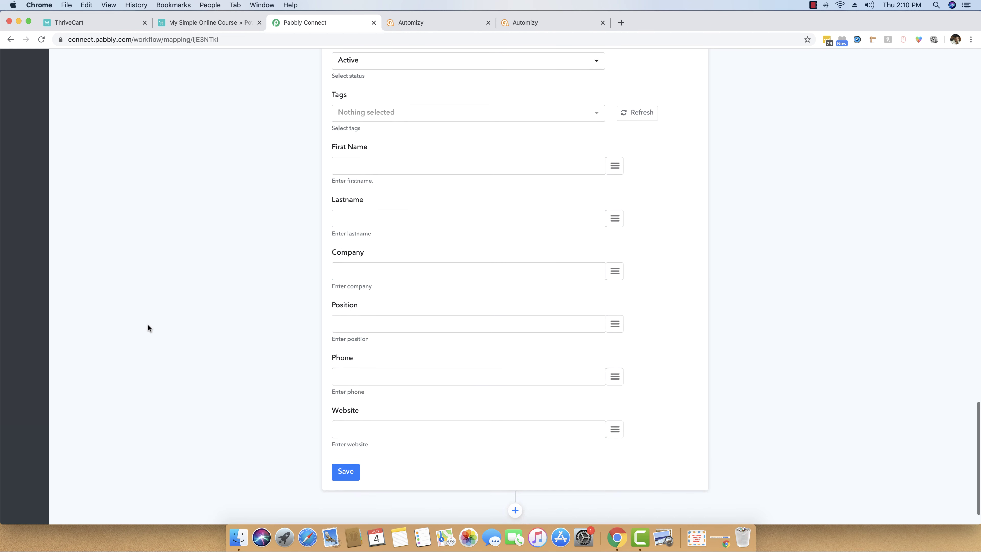
scroll(147, 329, up, 5)
scroll(148, 330, down, 1)
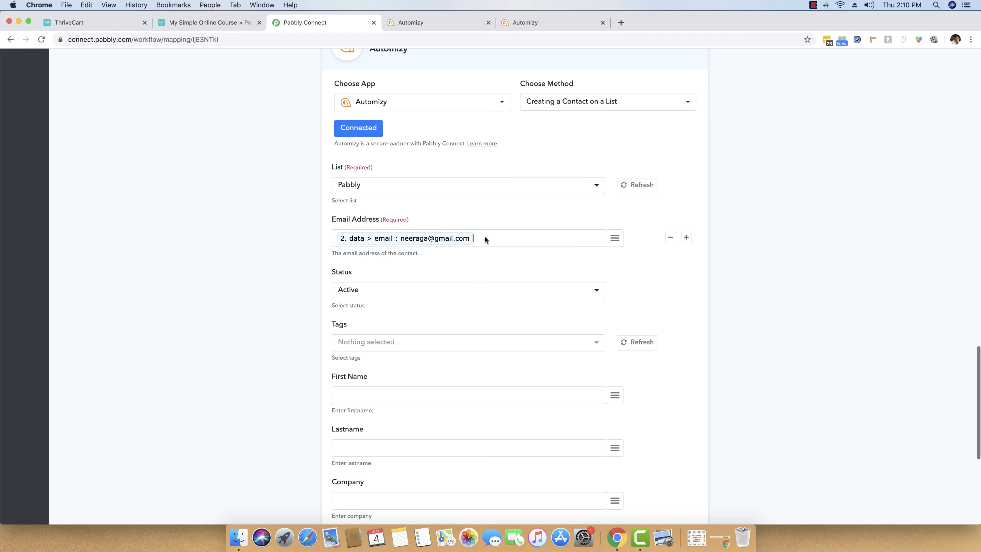
scroll(268, 298, down, 7)
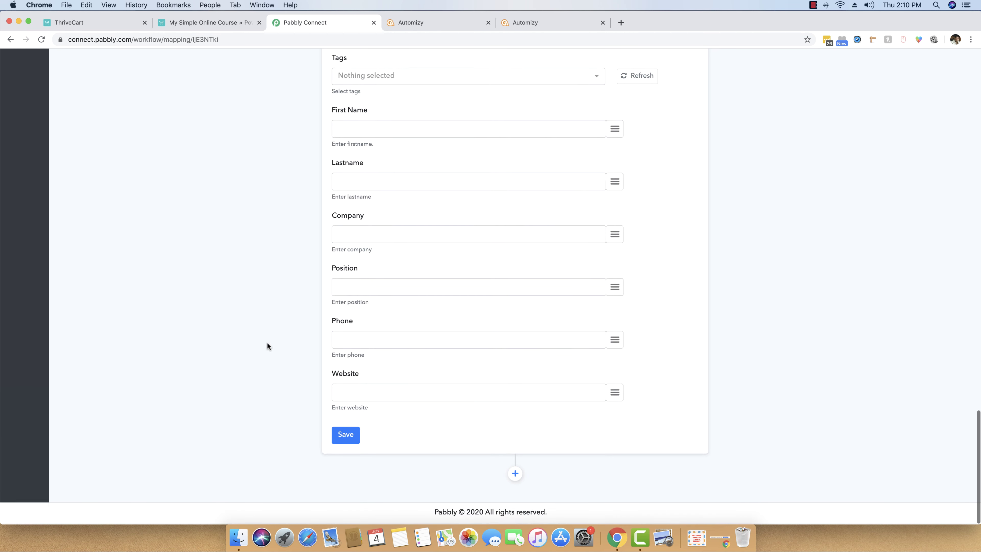
Save the Automizy step and send a test request, which returns an ACTIVE contact with id 5.
click(351, 439)
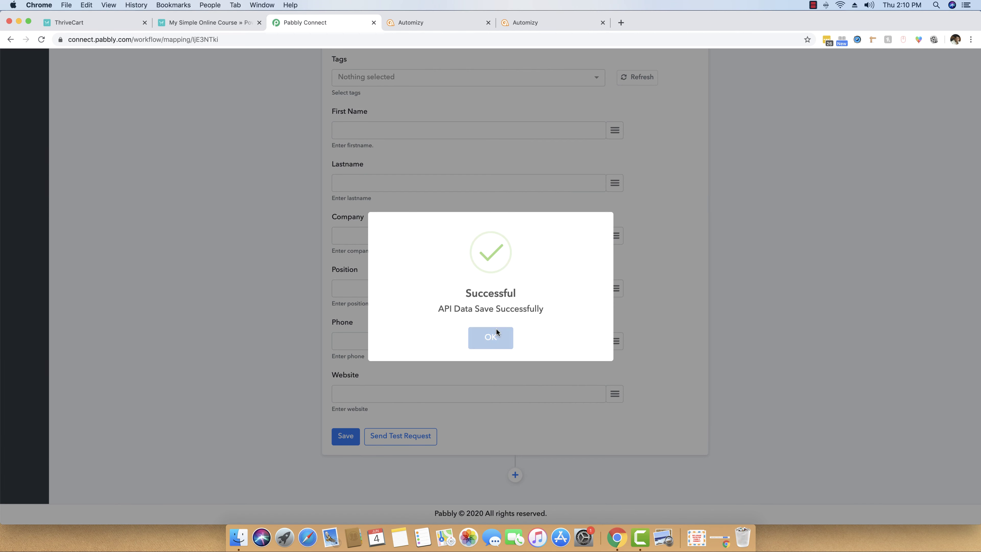
click(496, 335)
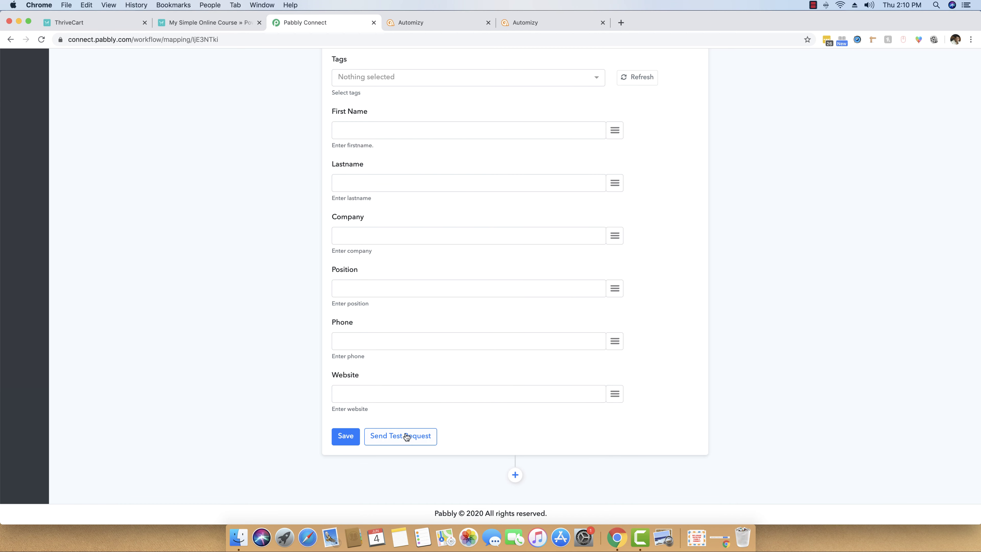
click(404, 436)
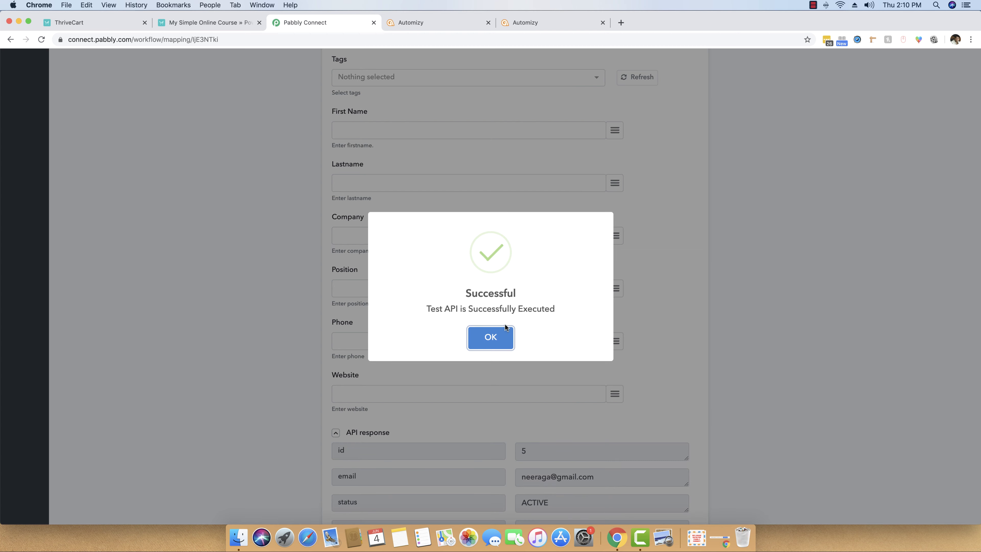
click(488, 333)
scroll(488, 330, down, 5)
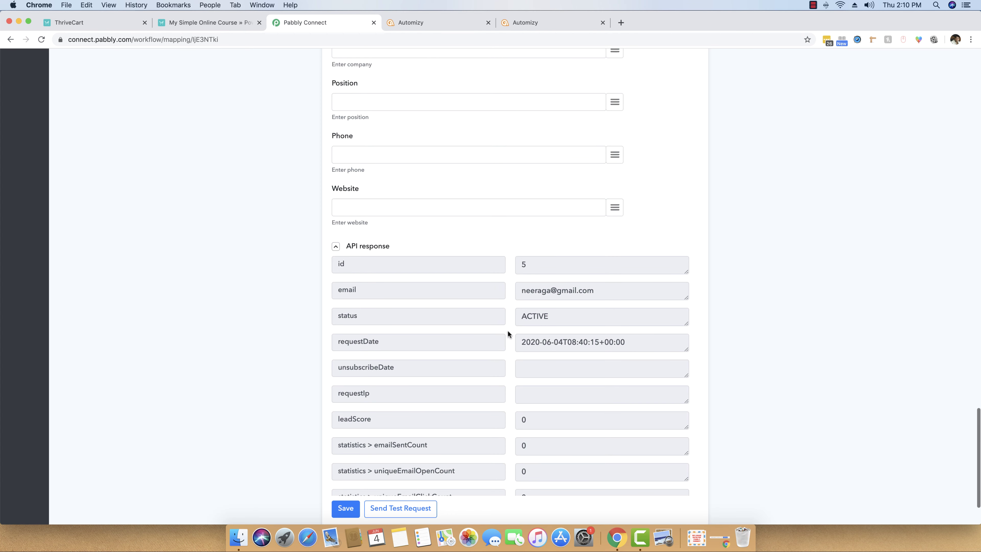
Open Automizy Contacts and view the Pabbly list showing the new active contact, then return to Pabbly Connect.
click(446, 24)
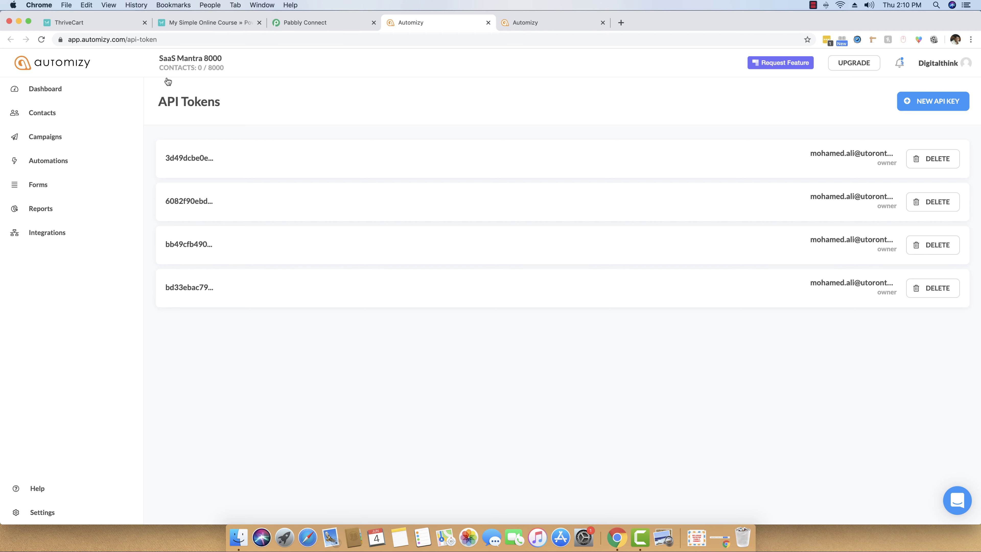
click(51, 115)
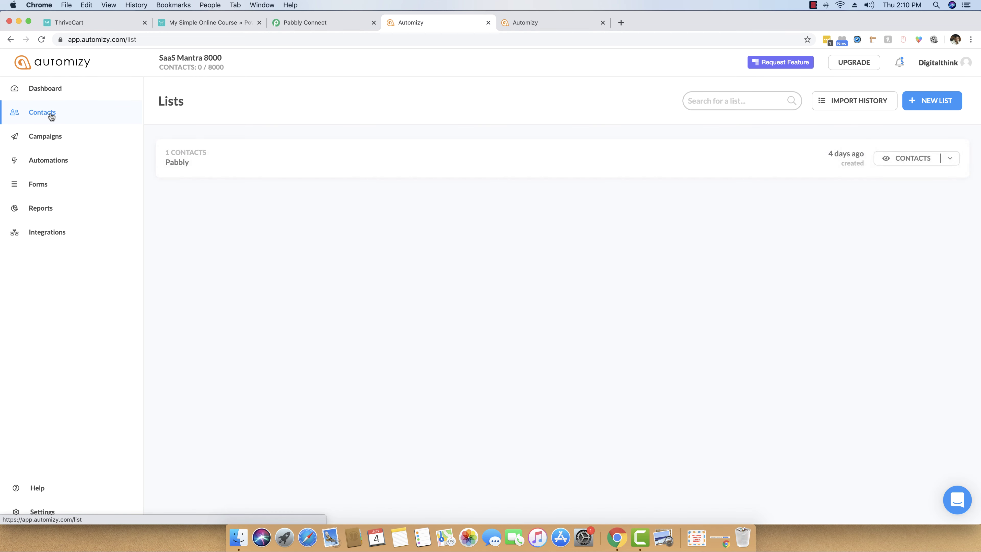
click(175, 162)
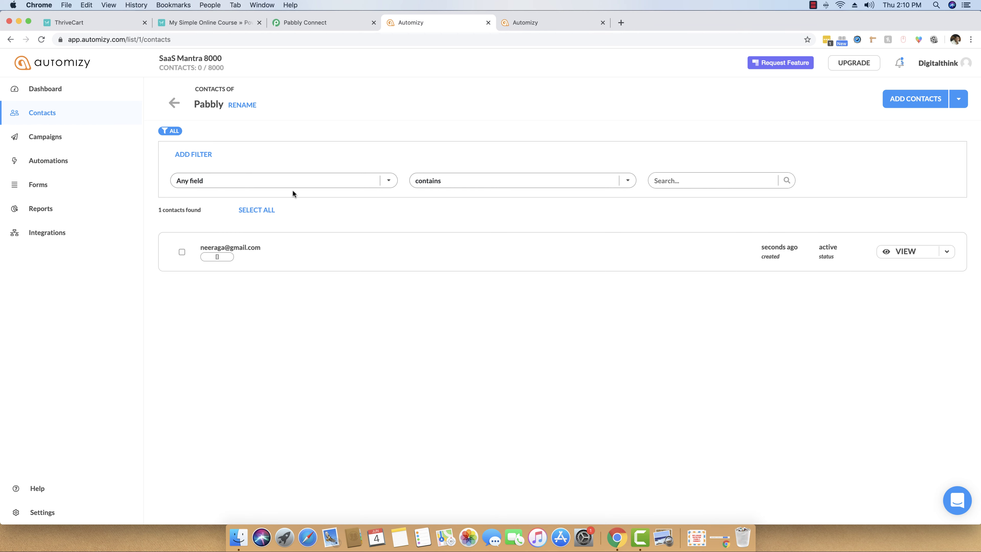
click(337, 23)
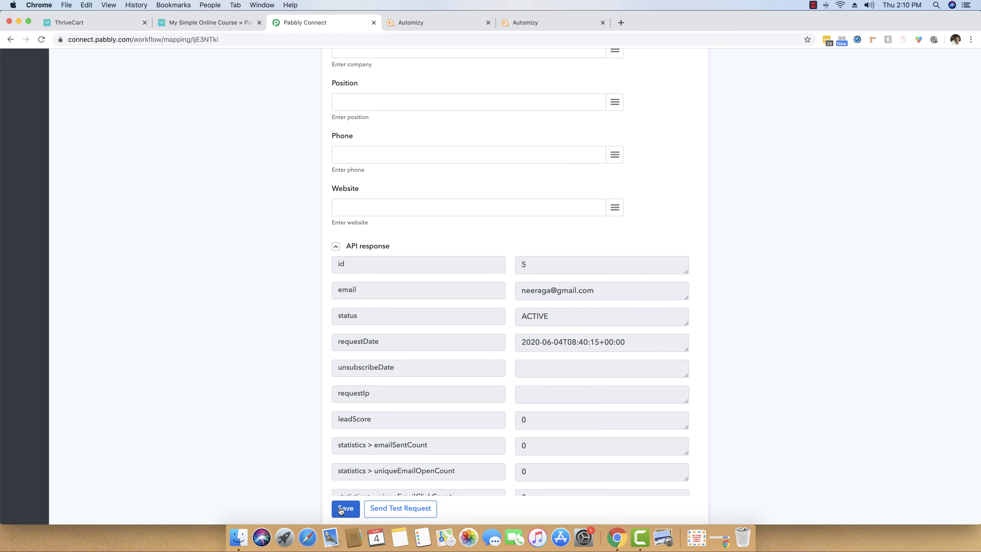
Collapse the API response and re-save the Automizy step, acknowledging the success confirmation.
click(344, 248)
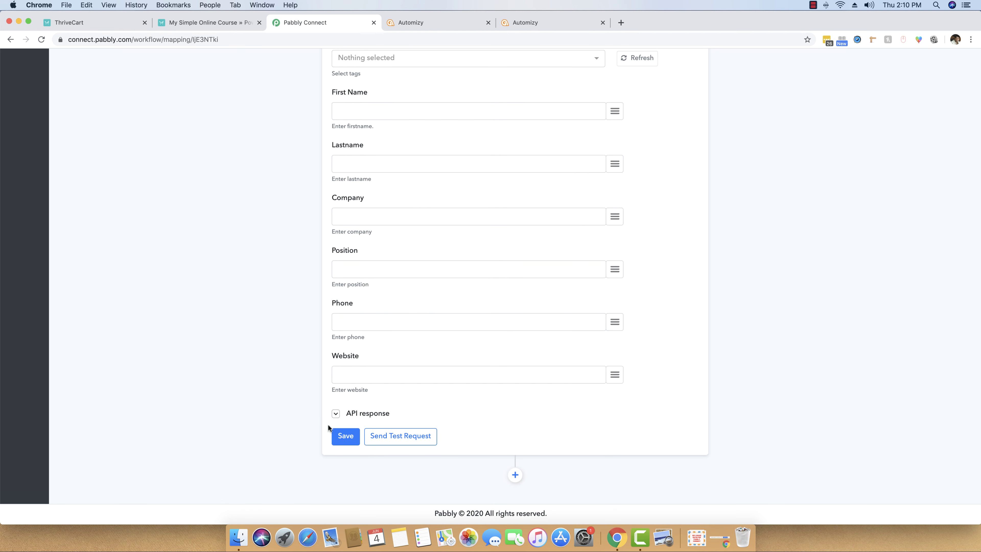
click(344, 436)
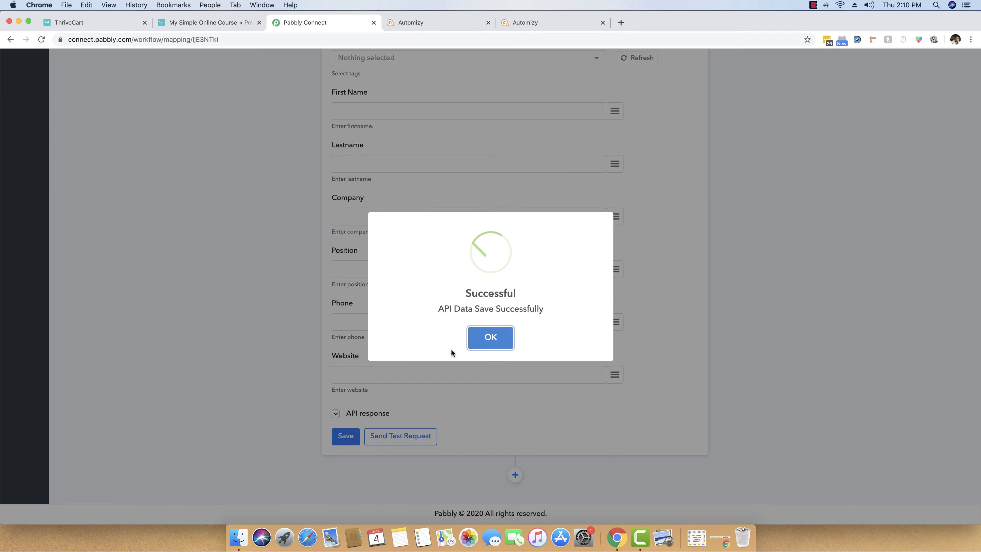
click(491, 337)
scroll(295, 284, up, 20)
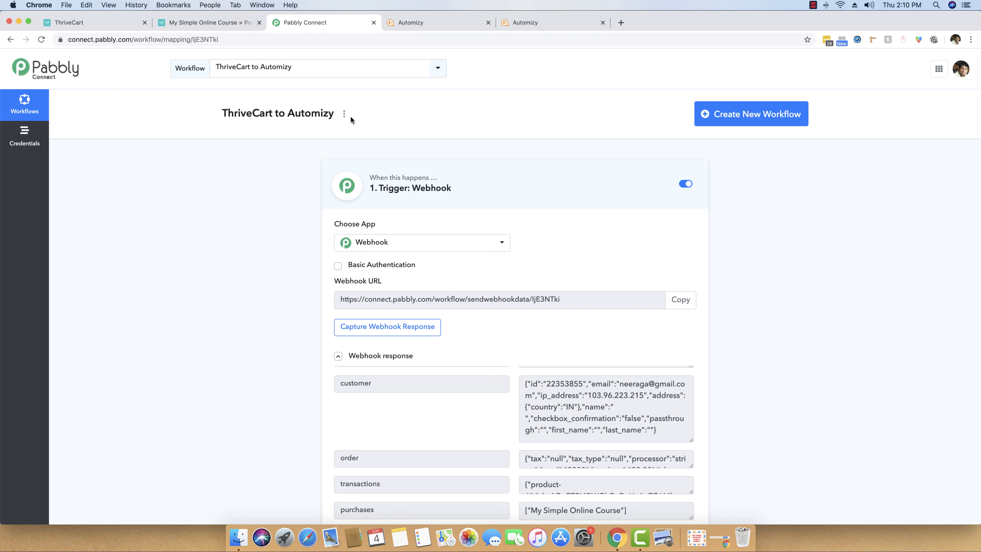
Close the Pabbly Connect tab and load the My Simple Online Course checkout page.
click(374, 23)
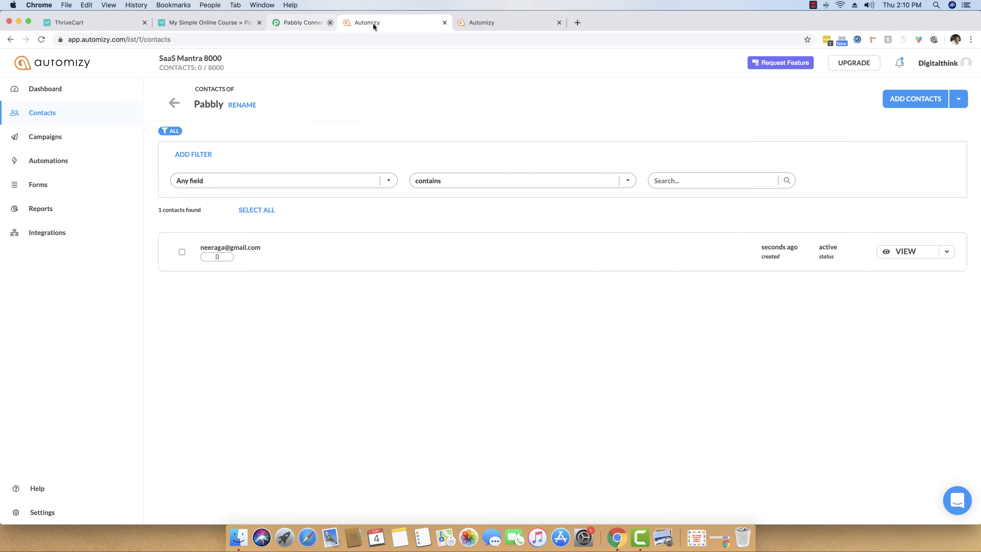
click(198, 21)
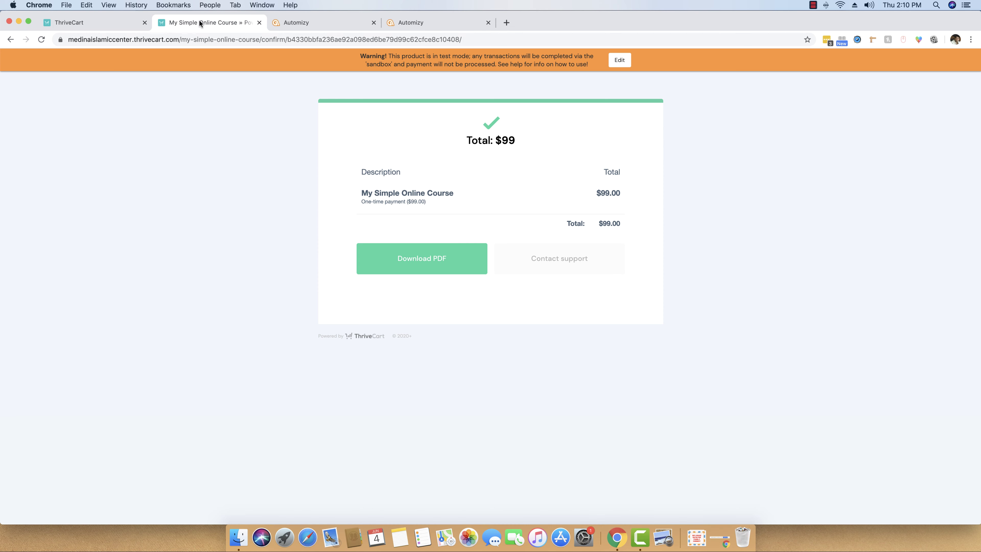
drag(286, 39, 650, 60)
key(BackSpace)
key(Return)
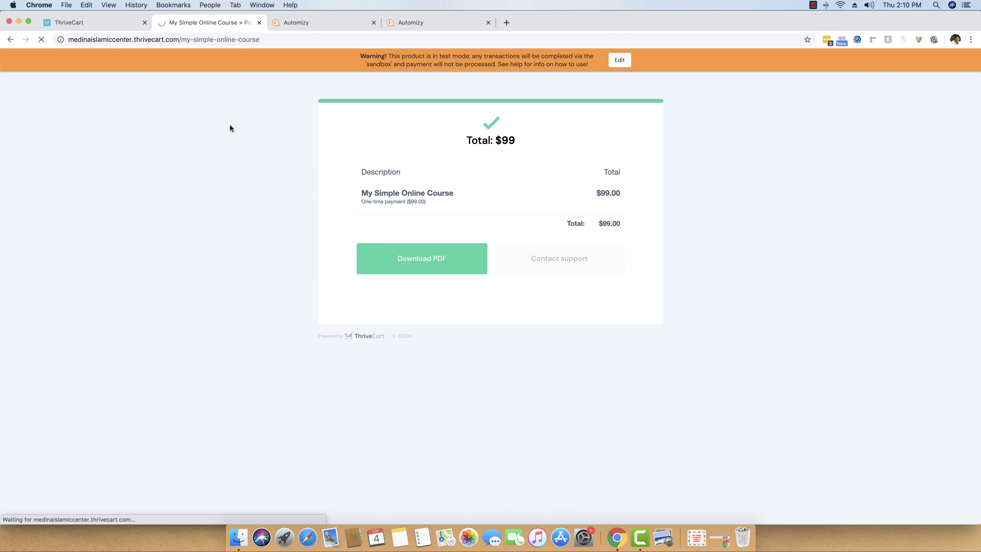
Enter a new buyer email, the test card number, expiry 12/22 and CVC 787, and complete the $99 order.
click(327, 146)
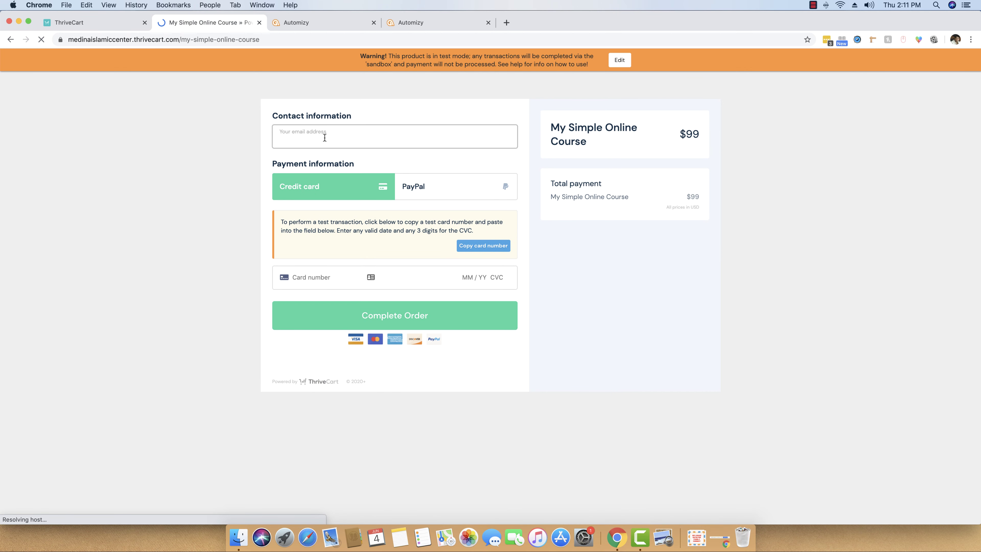
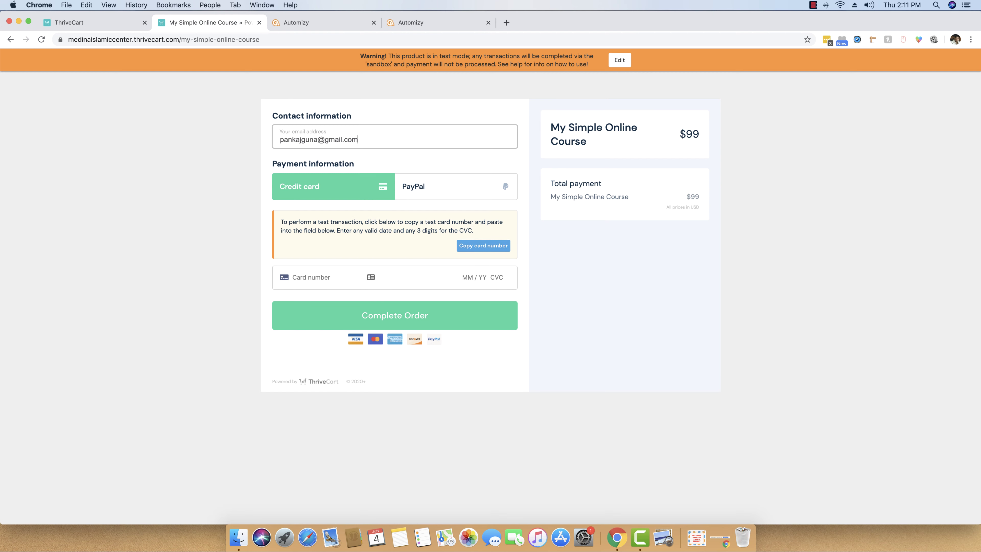
click(485, 247)
click(335, 279)
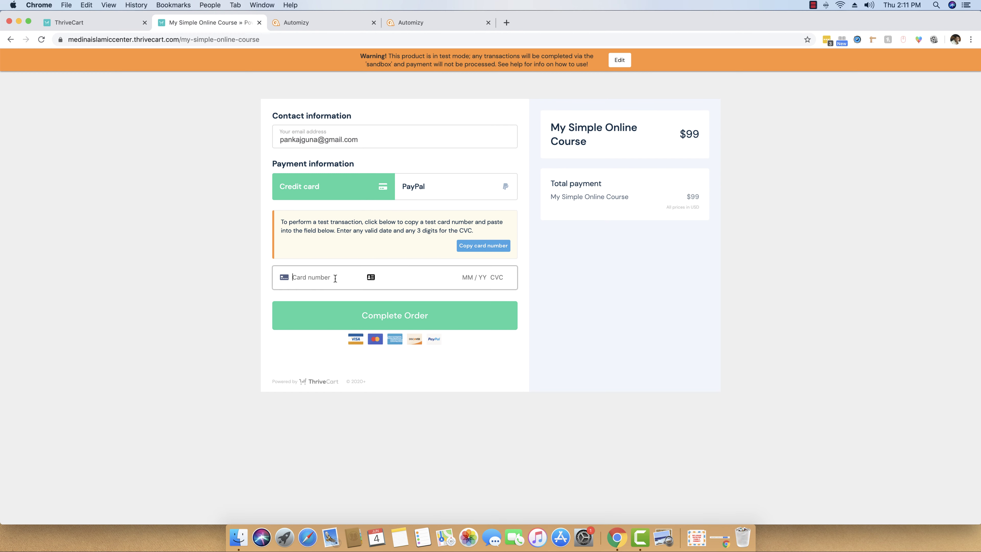
key(super+v)
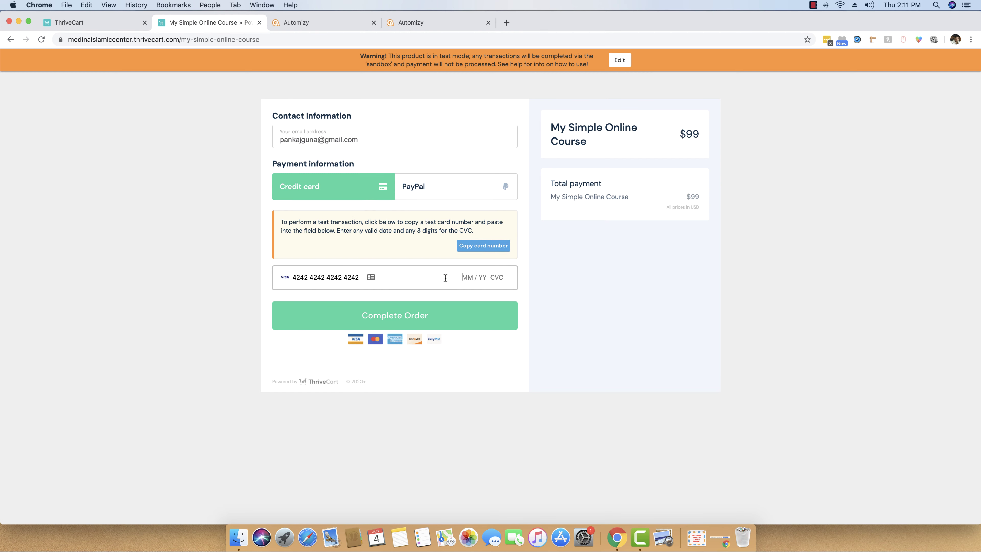
text(12 / 22 787)
click(416, 319)
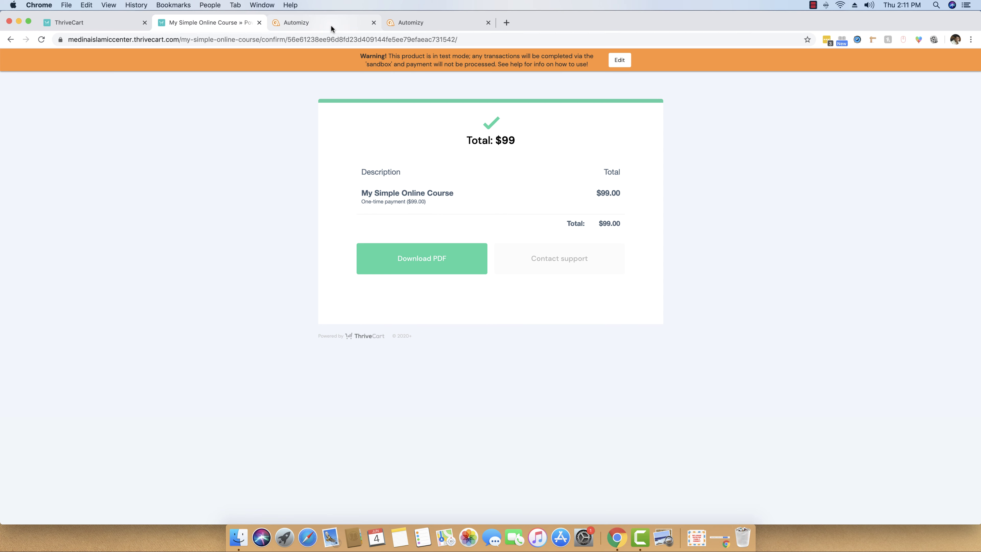
Reload Automizy's Pabbly contacts list to look for the new ThriveCart buyer.
click(343, 27)
right_click(372, 117)
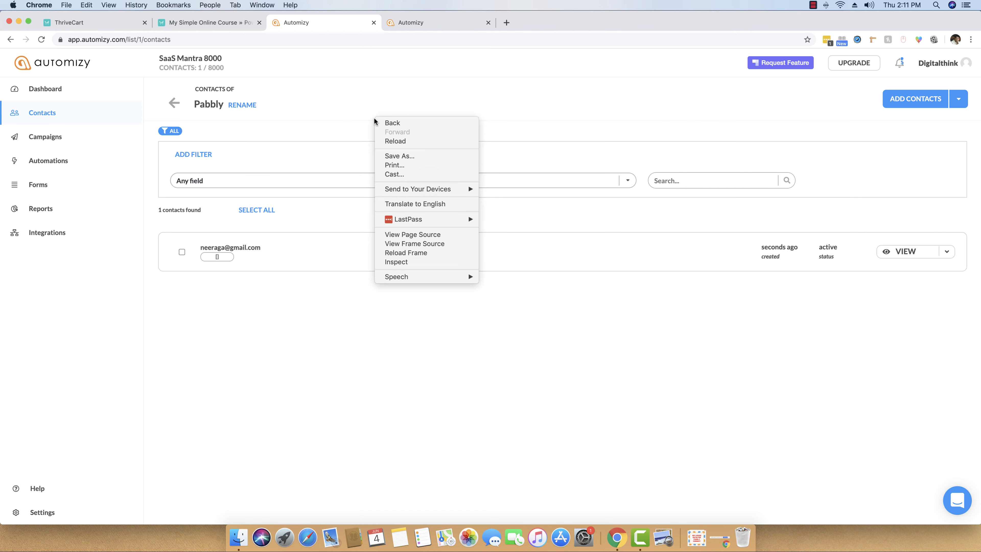
click(405, 142)
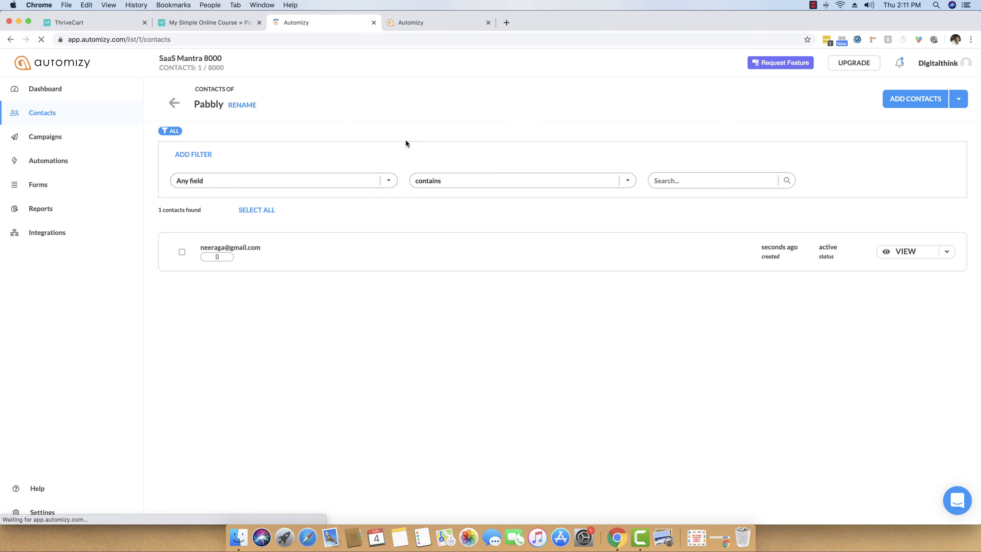